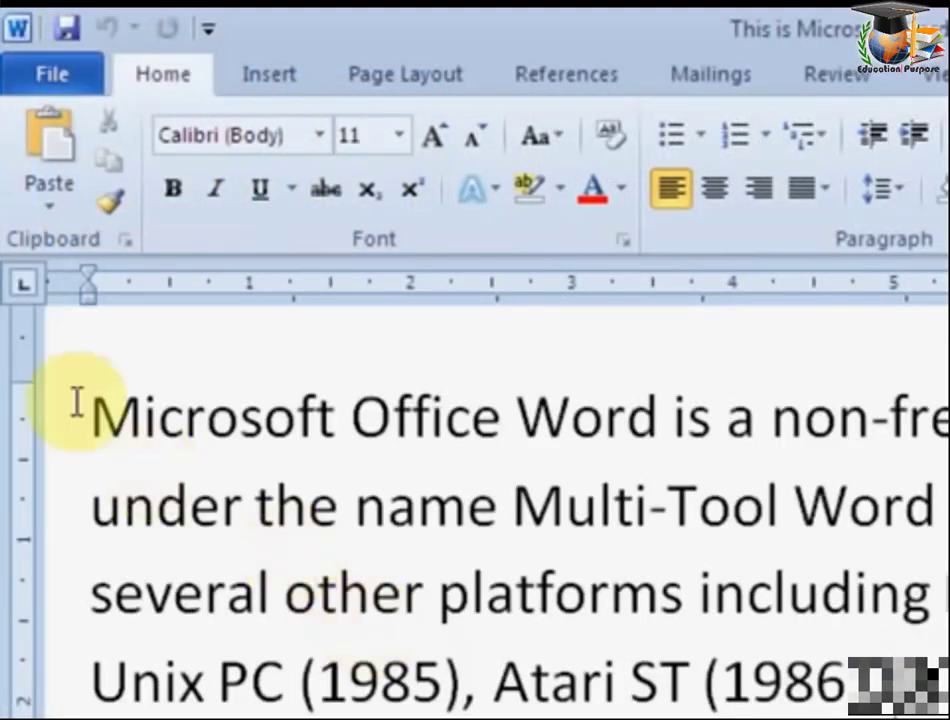
- Apply a blue gradient text effect to the words 'Microsoft Office'
drag(90, 415, 487, 447)
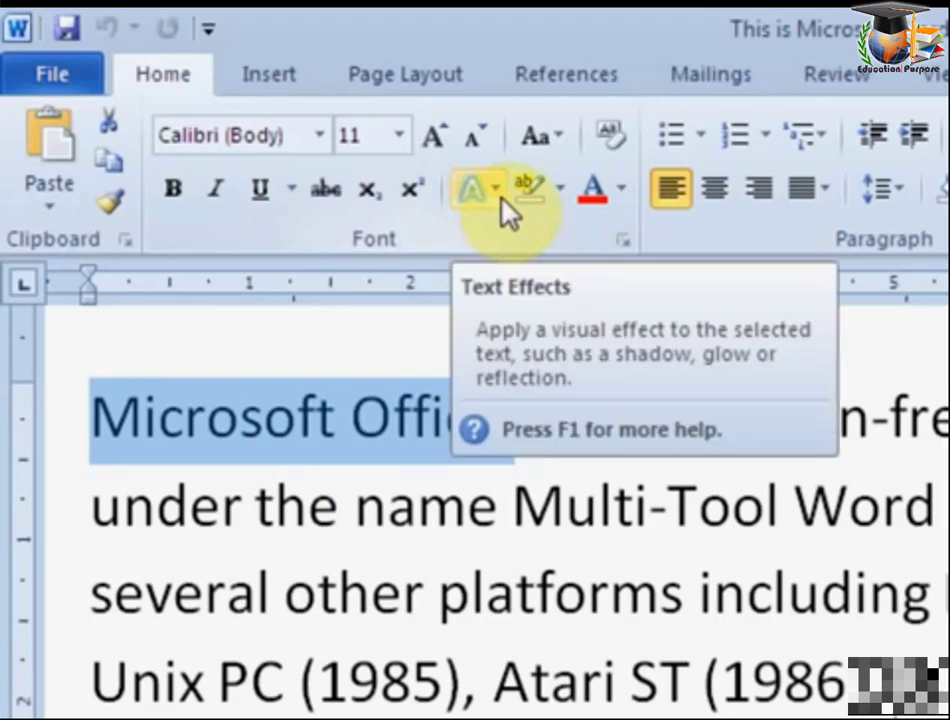
click(501, 196)
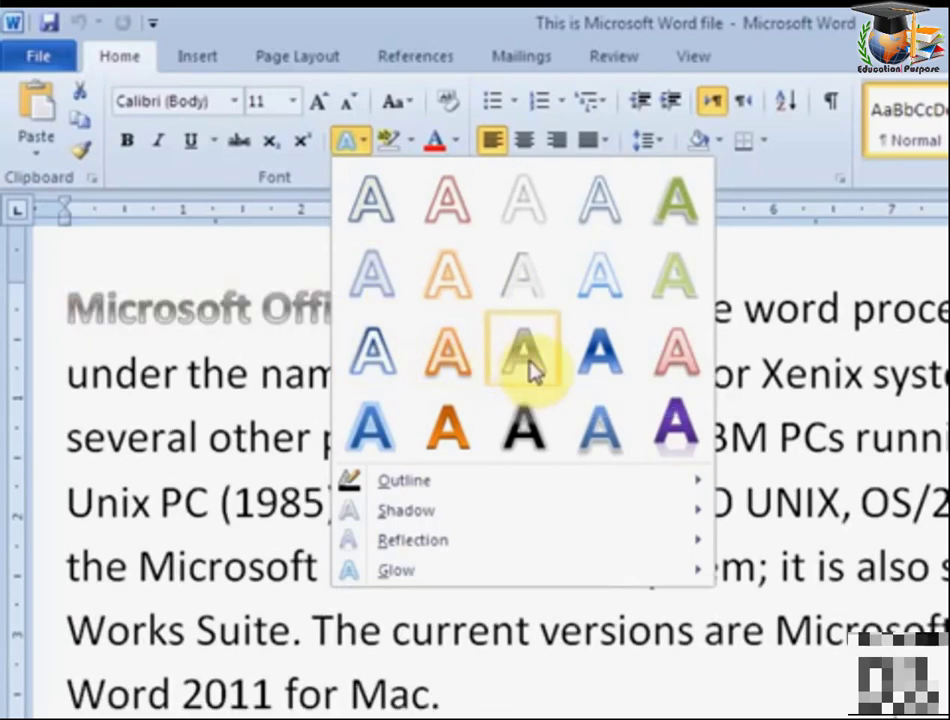
click(605, 366)
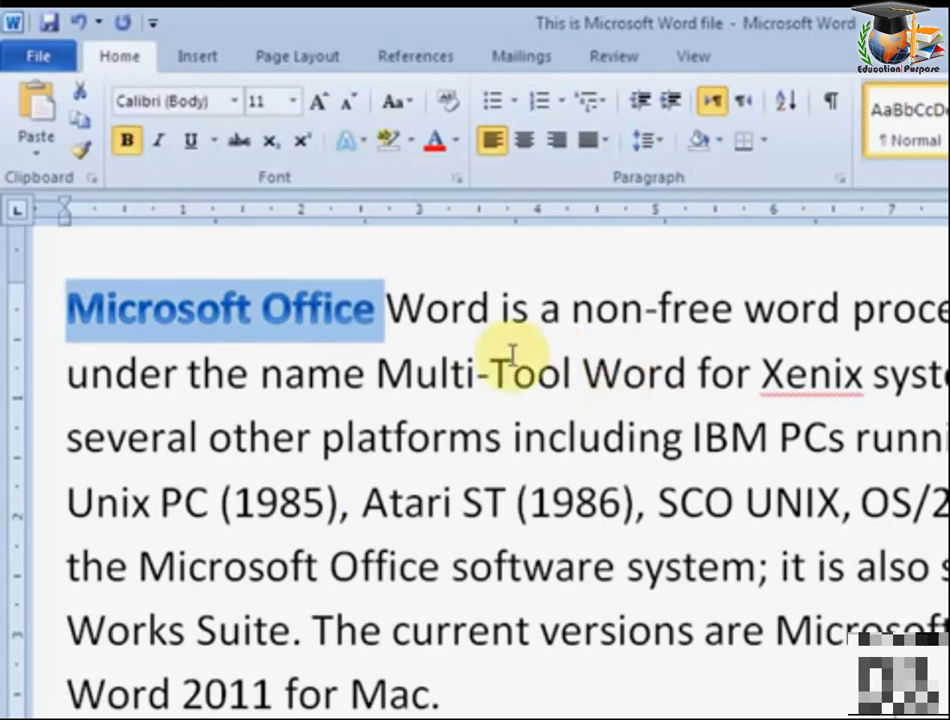
- Give the word 'non-free' a grey text effect
click(441, 368)
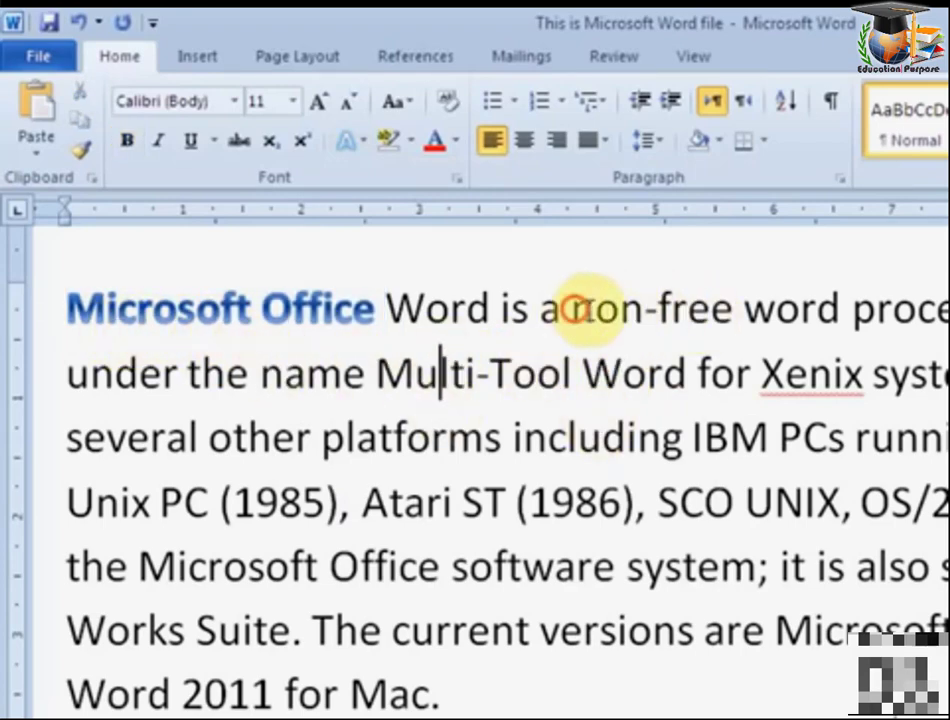
drag(590, 308, 722, 310)
click(349, 142)
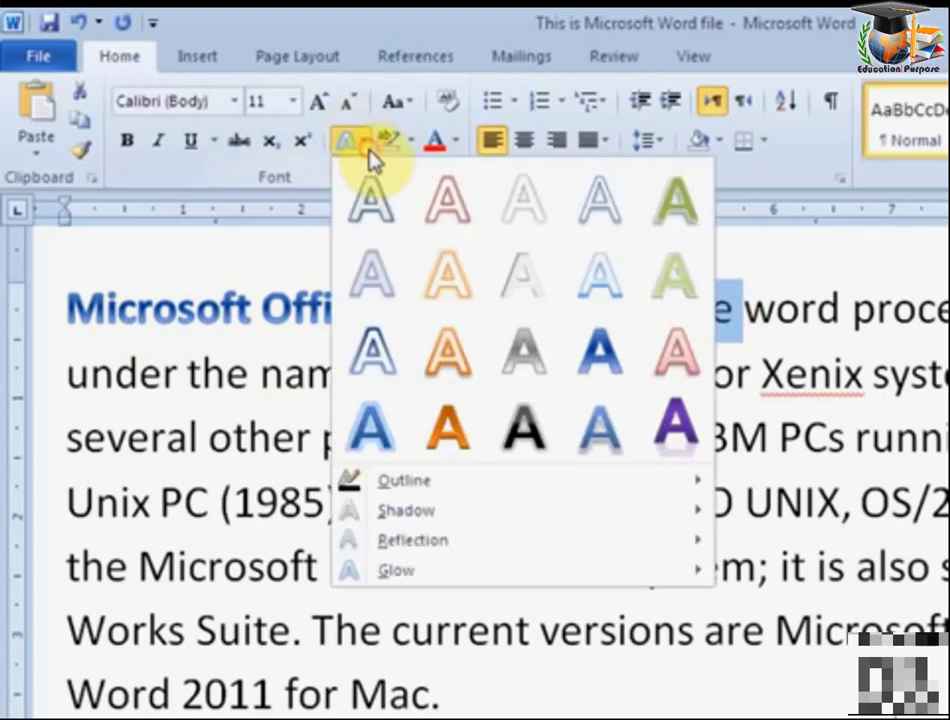
click(540, 362)
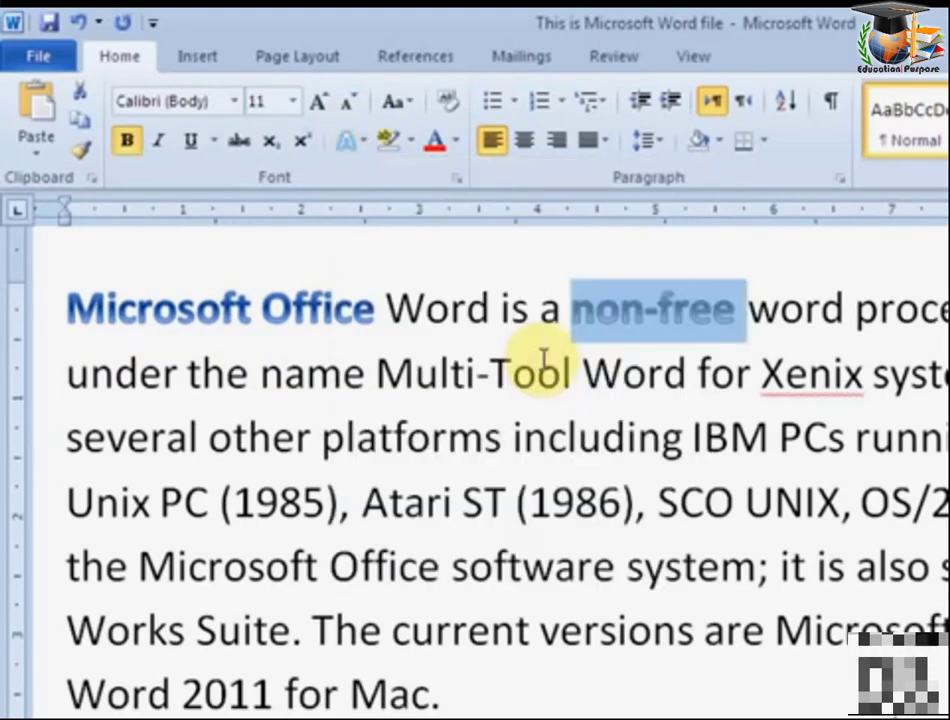
click(698, 395)
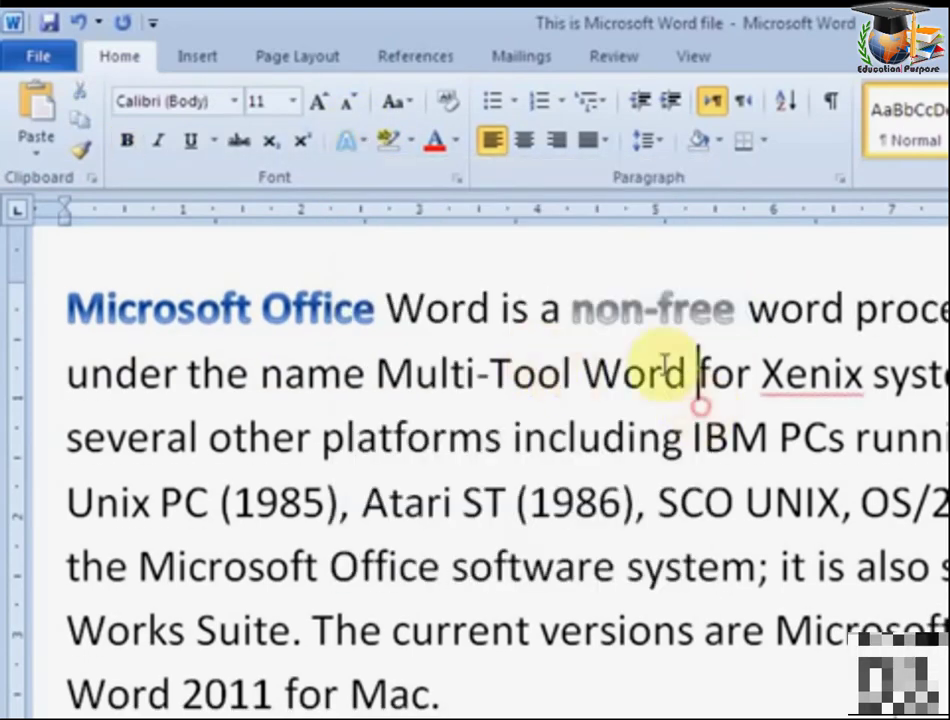
- Give the word 'processor' a purple text effect
double_click(868, 310)
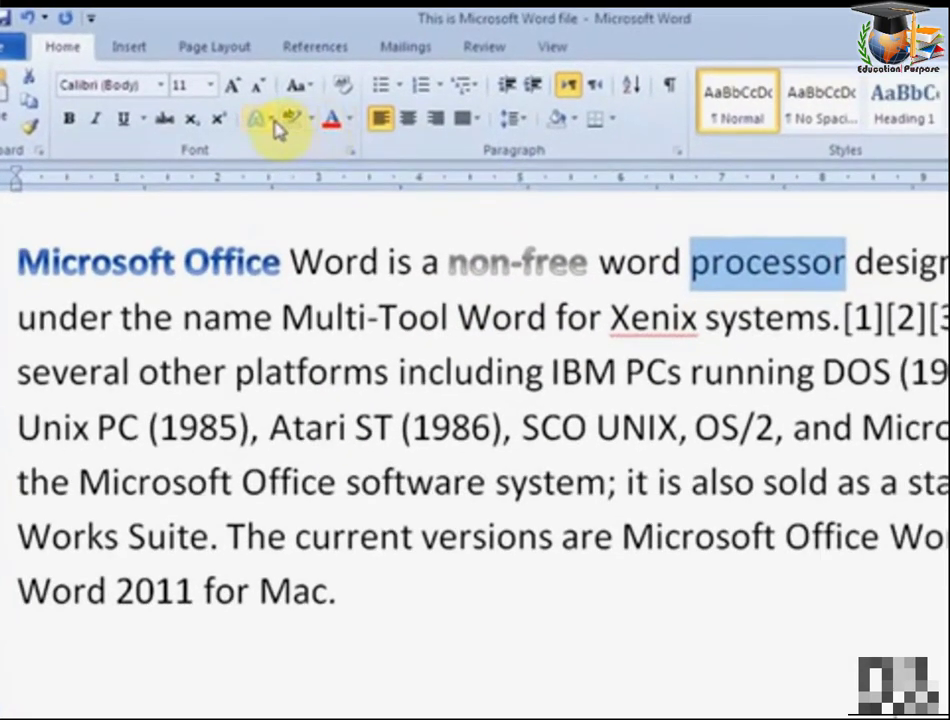
click(270, 120)
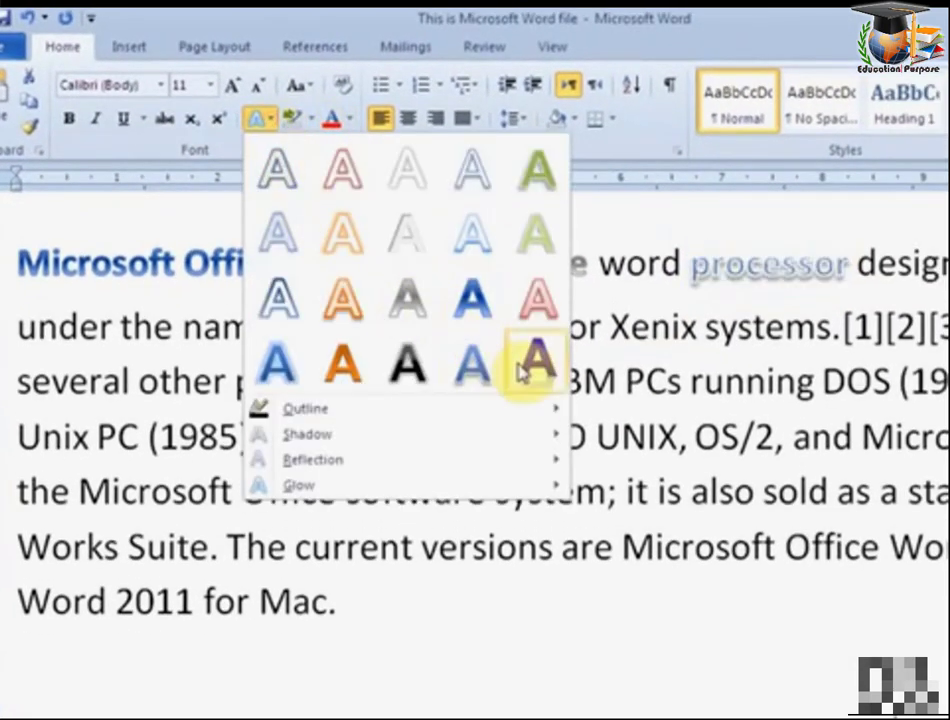
click(532, 368)
click(750, 324)
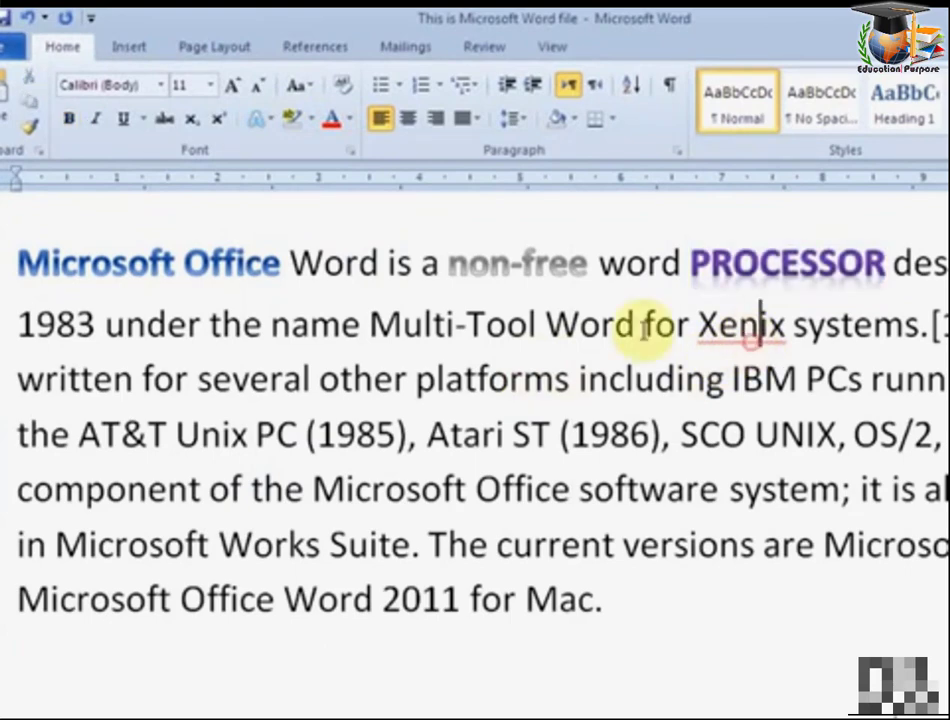
- Give the word 'is' a grey/silver text effect
click(346, 262)
drag(382, 262, 413, 262)
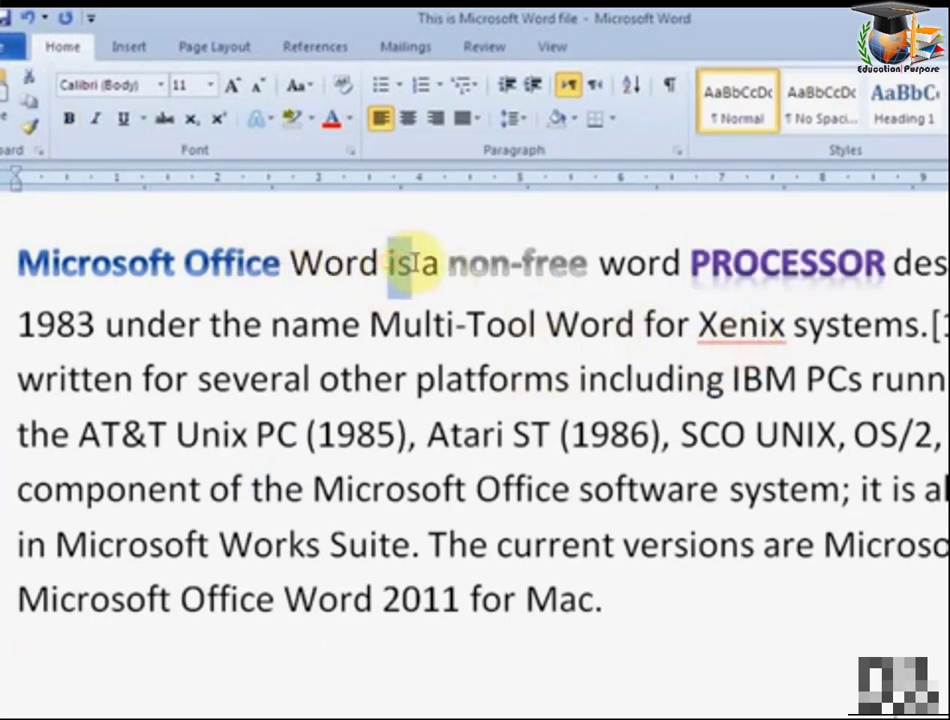
click(270, 120)
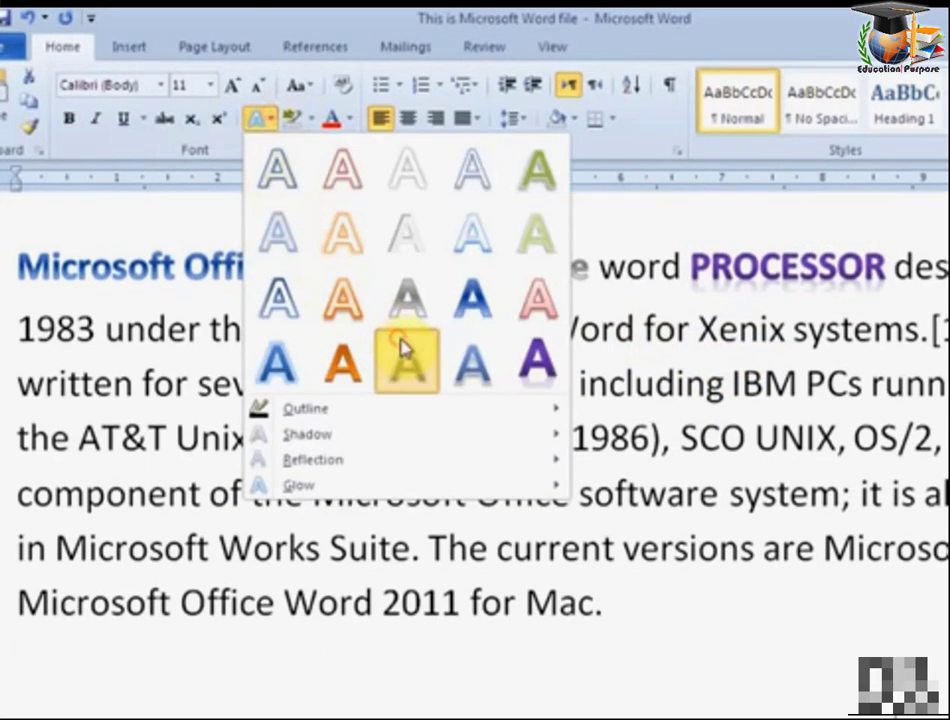
click(403, 350)
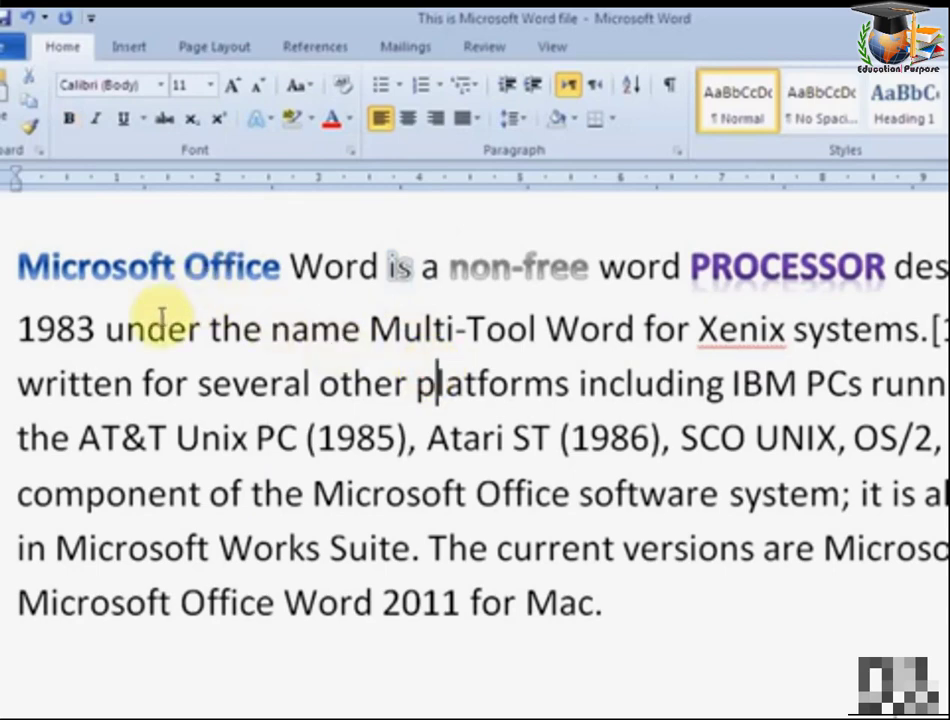
- Apply the orange text effect to '1983 under the name'
drag(18, 328, 366, 330)
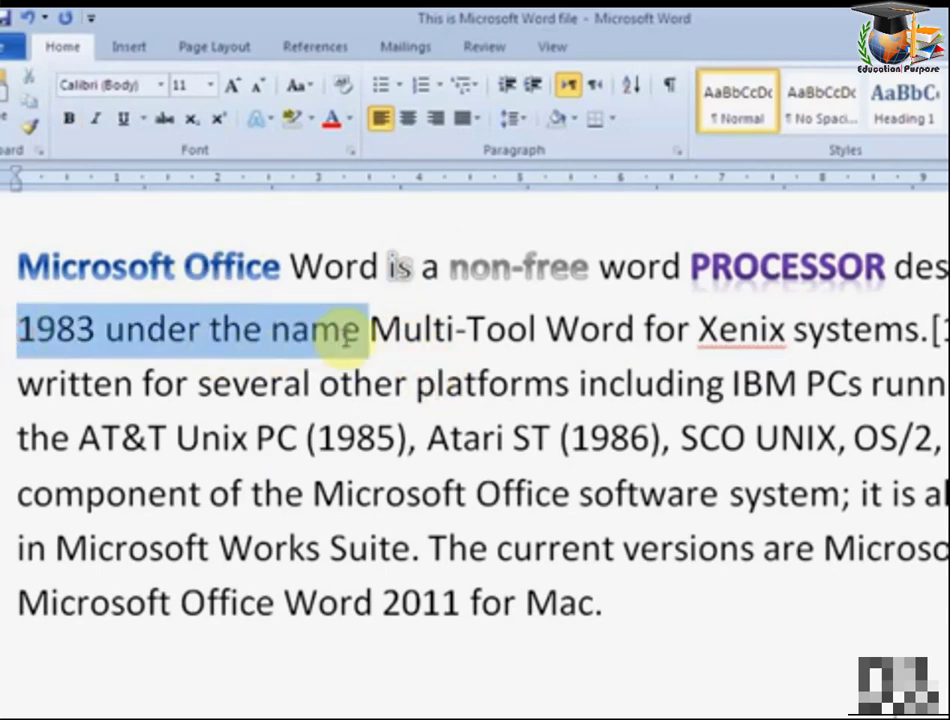
click(268, 120)
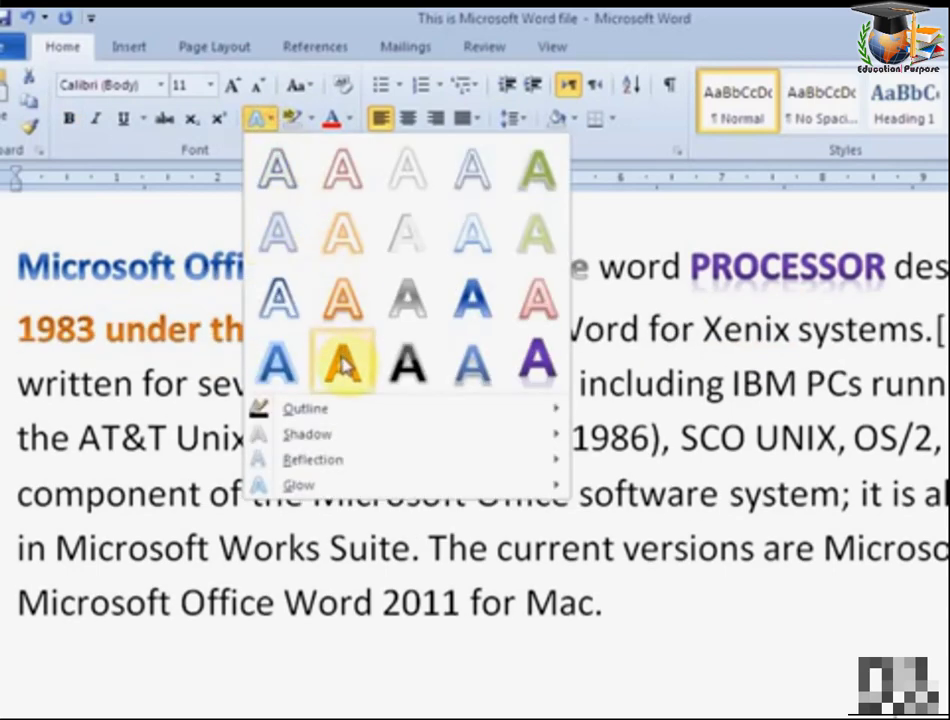
click(343, 368)
click(340, 379)
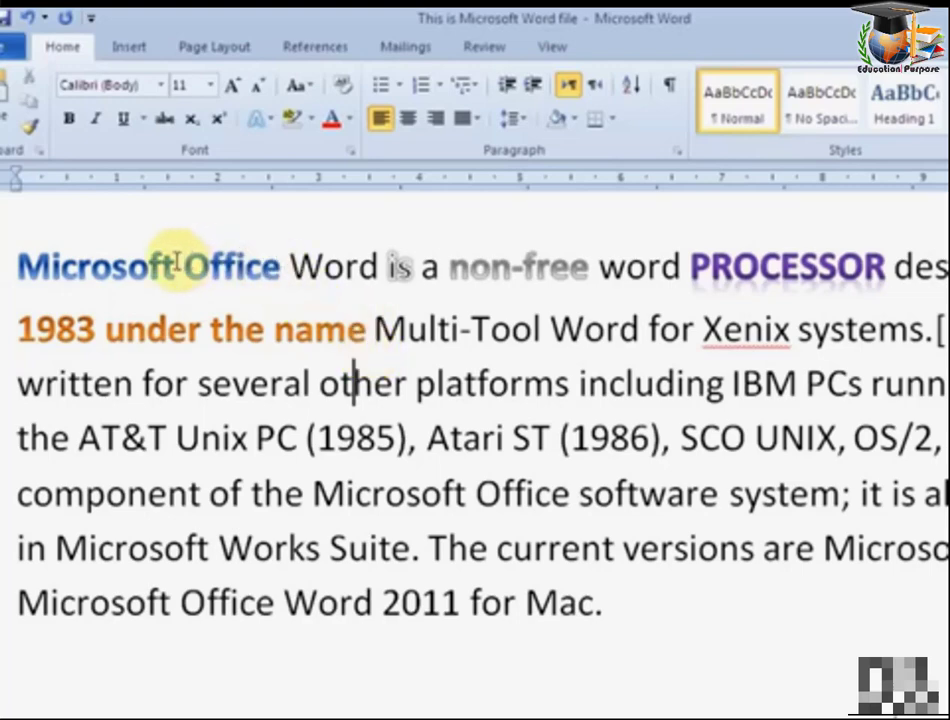
- Give 'Microsoft' the orange glowing outline effect, then select 'PROCESSOR'
drag(176, 262, 18, 264)
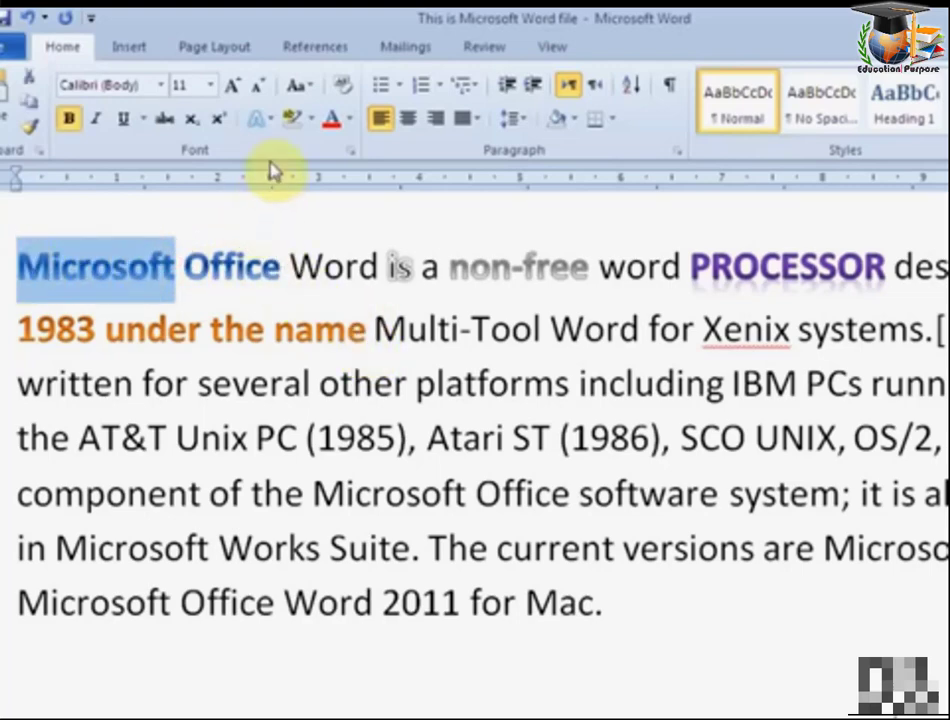
click(270, 120)
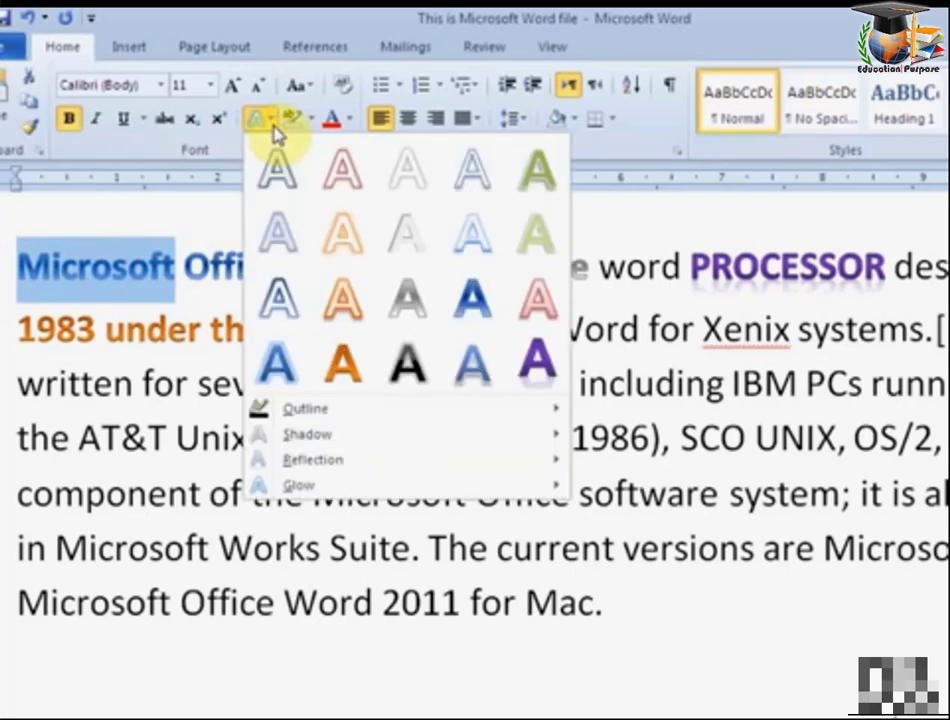
click(343, 248)
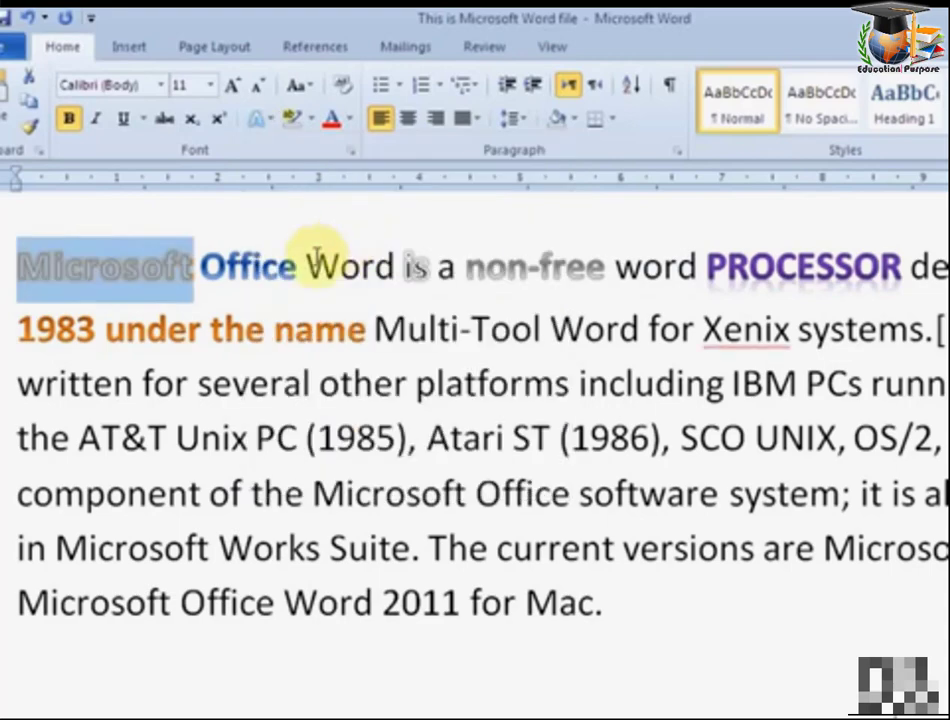
click(210, 330)
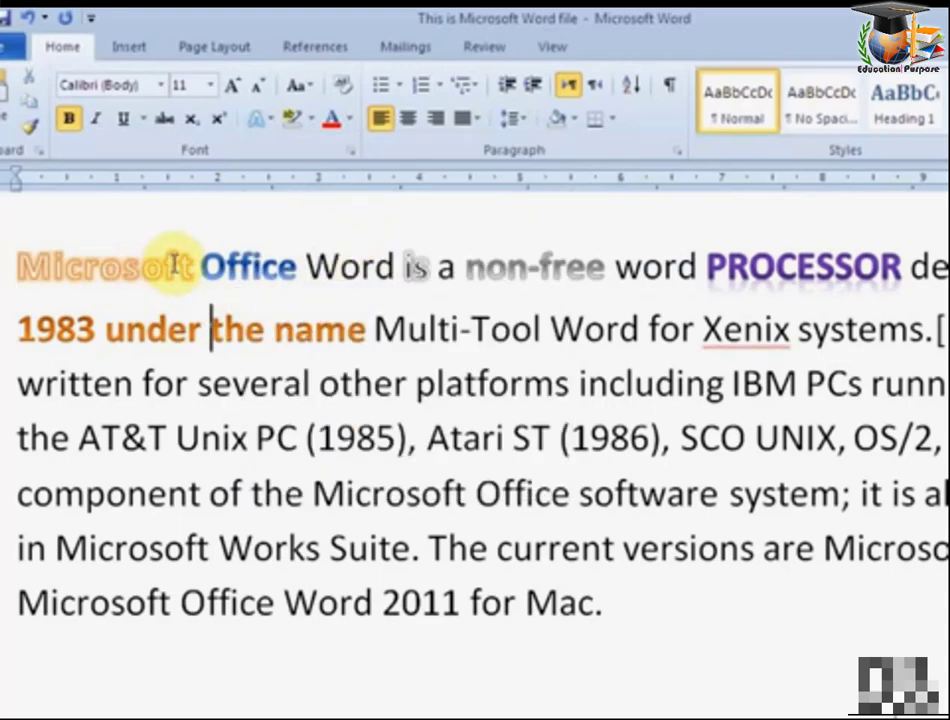
drag(707, 266, 898, 280)
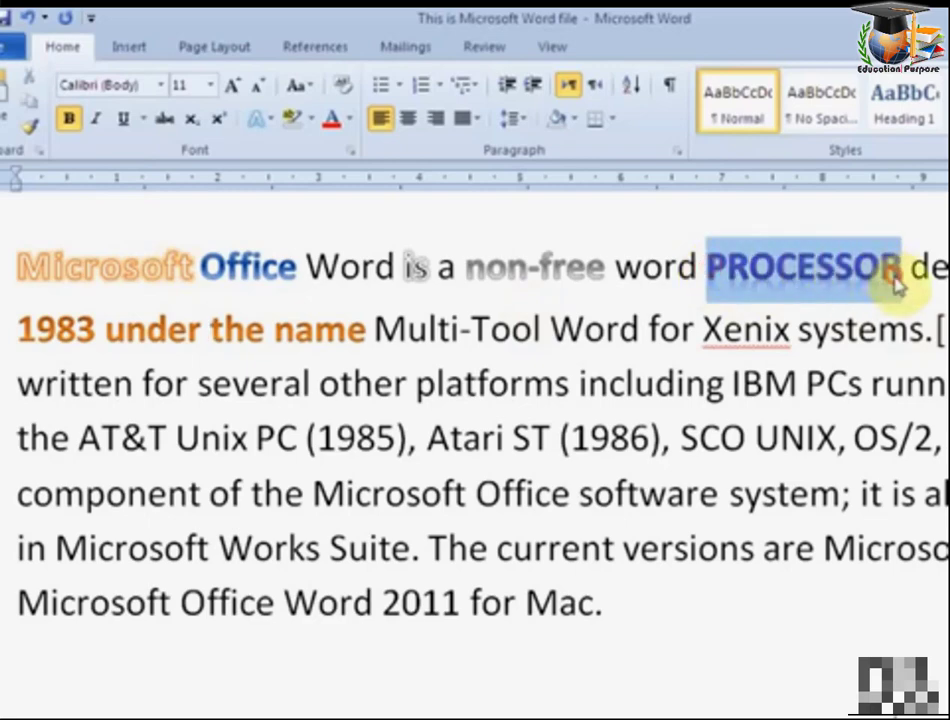
- Restyle 'processor' with the orange outlined effect and enlarge it to 18 pt
click(270, 122)
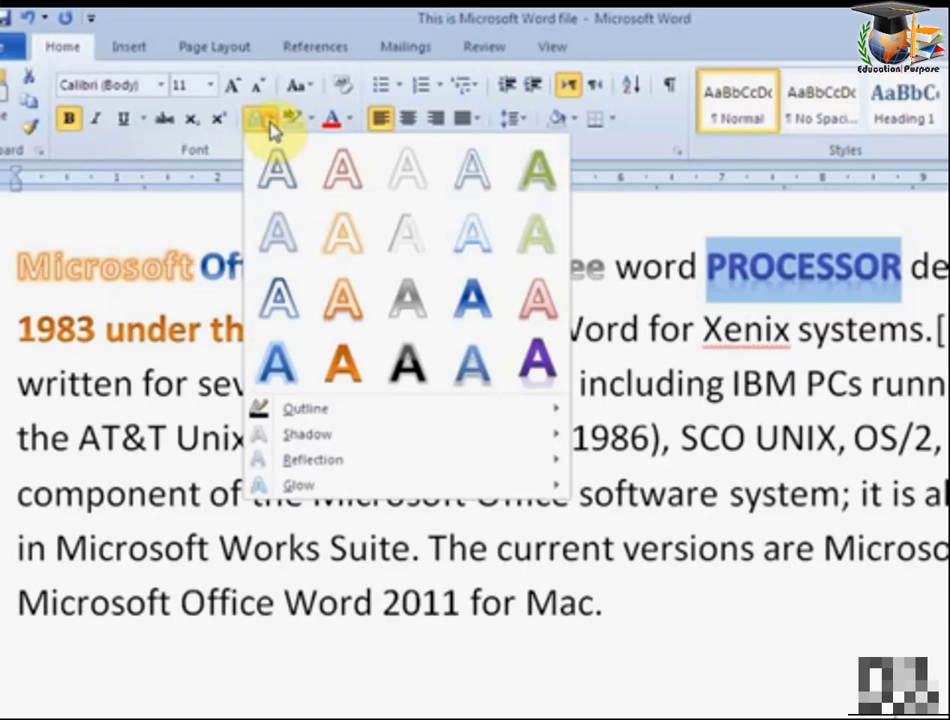
click(340, 248)
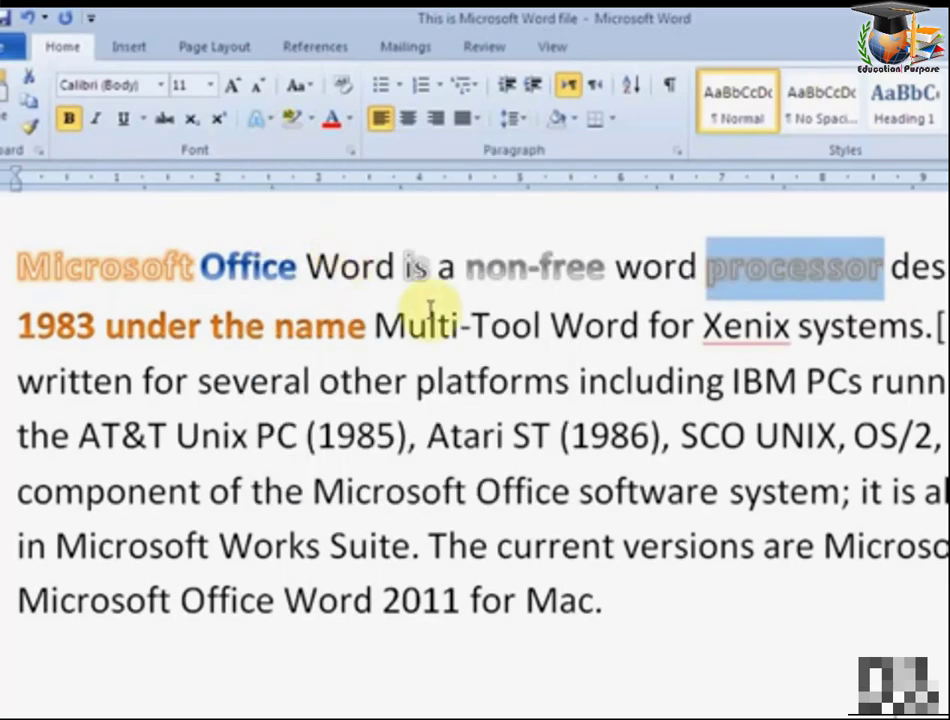
click(210, 85)
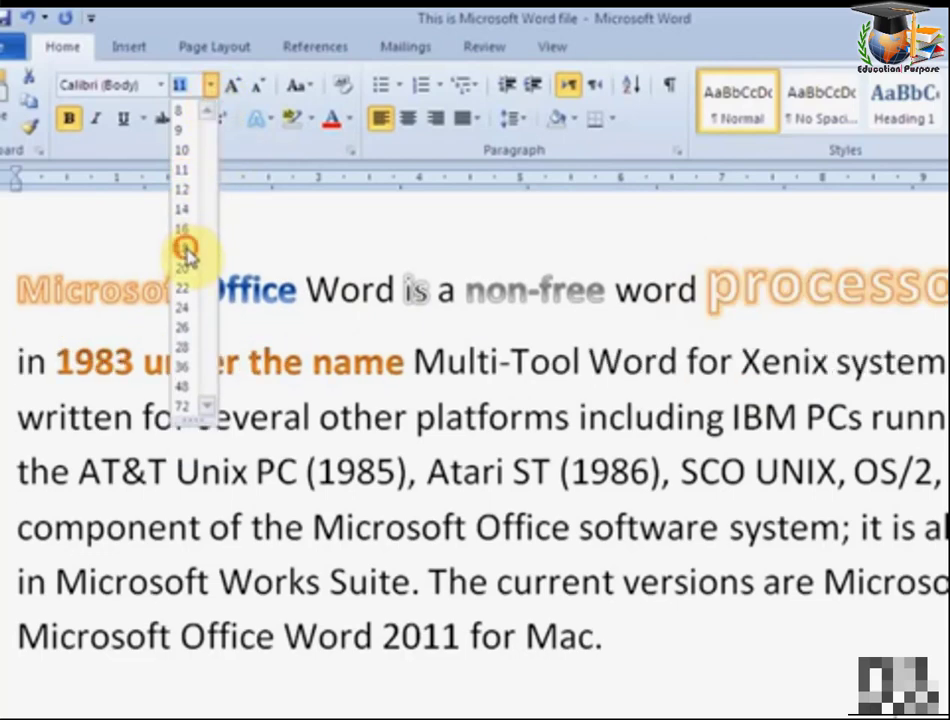
click(186, 249)
drag(712, 300, 945, 318)
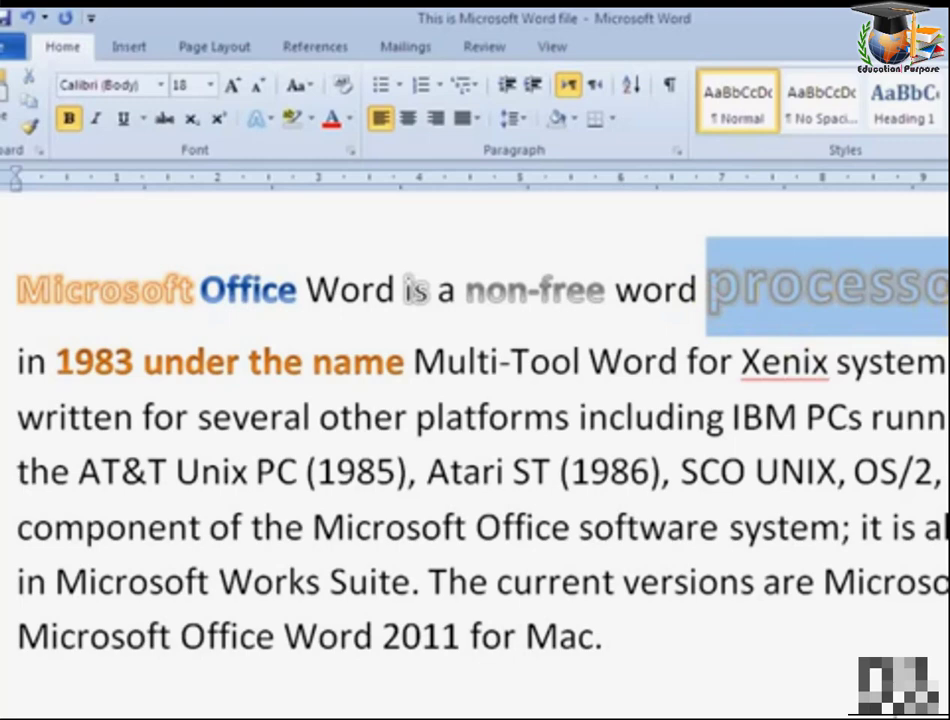
click(276, 128)
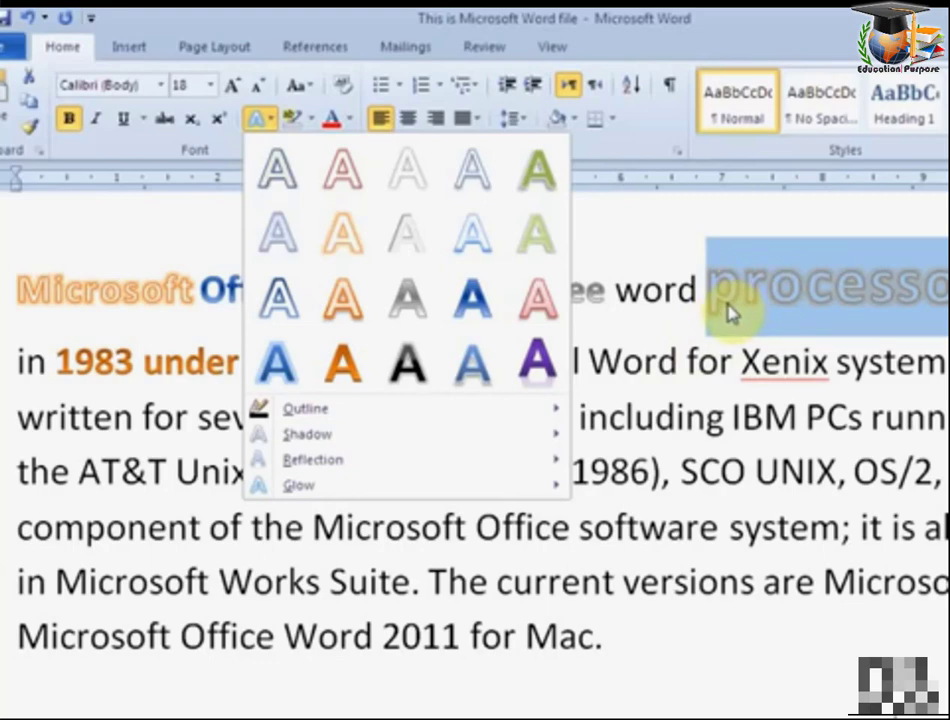
mouse_move(320, 408)
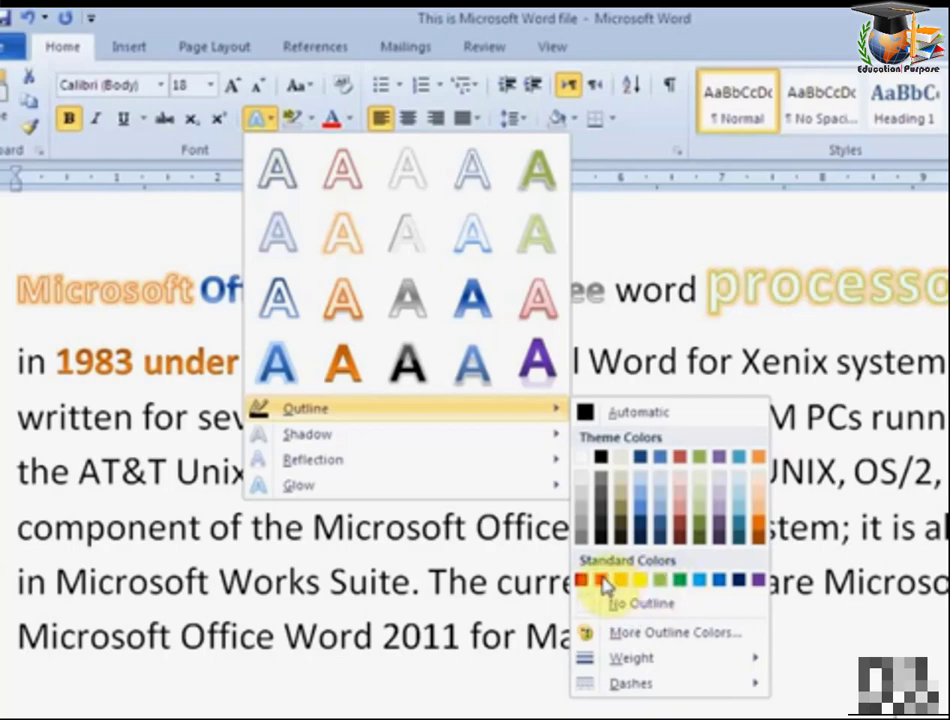
- Give 'processor' an orange text outline and enlarge it to 24 pt
click(601, 582)
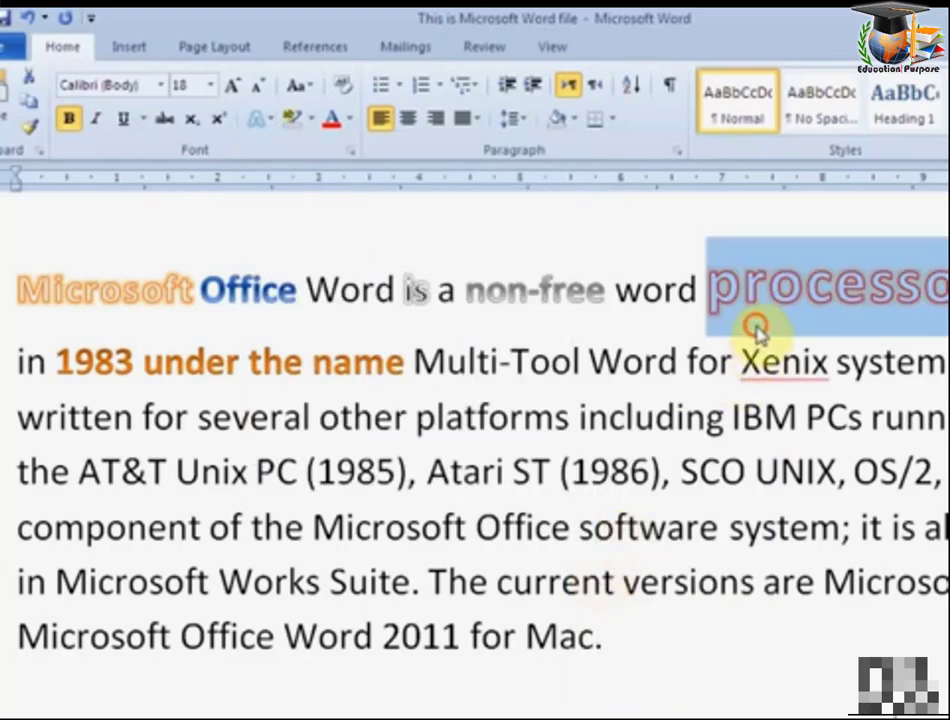
click(769, 300)
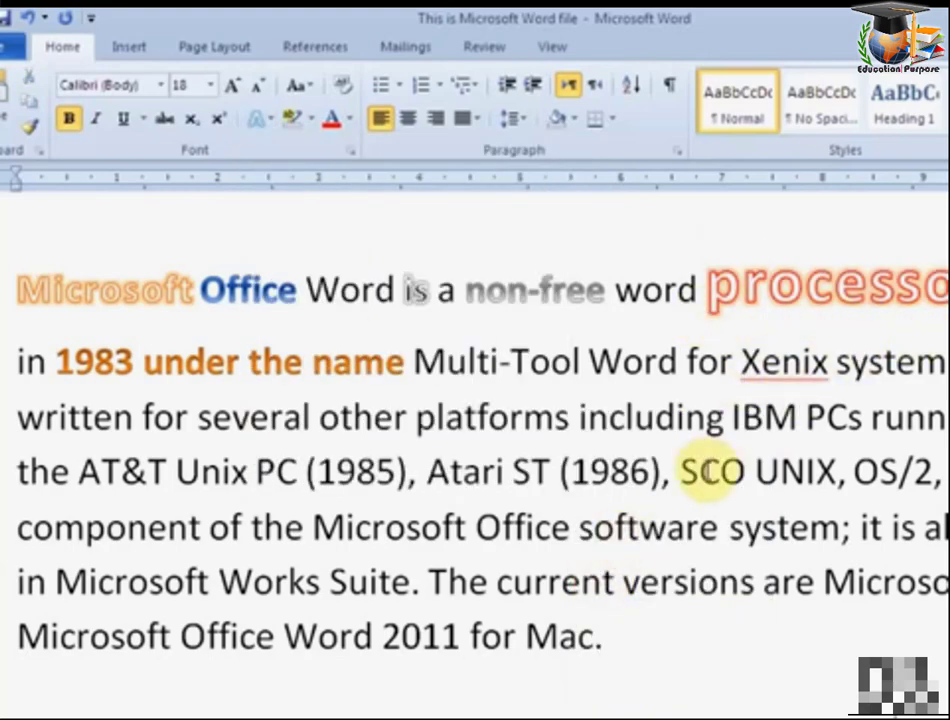
click(708, 290)
drag(712, 290, 944, 312)
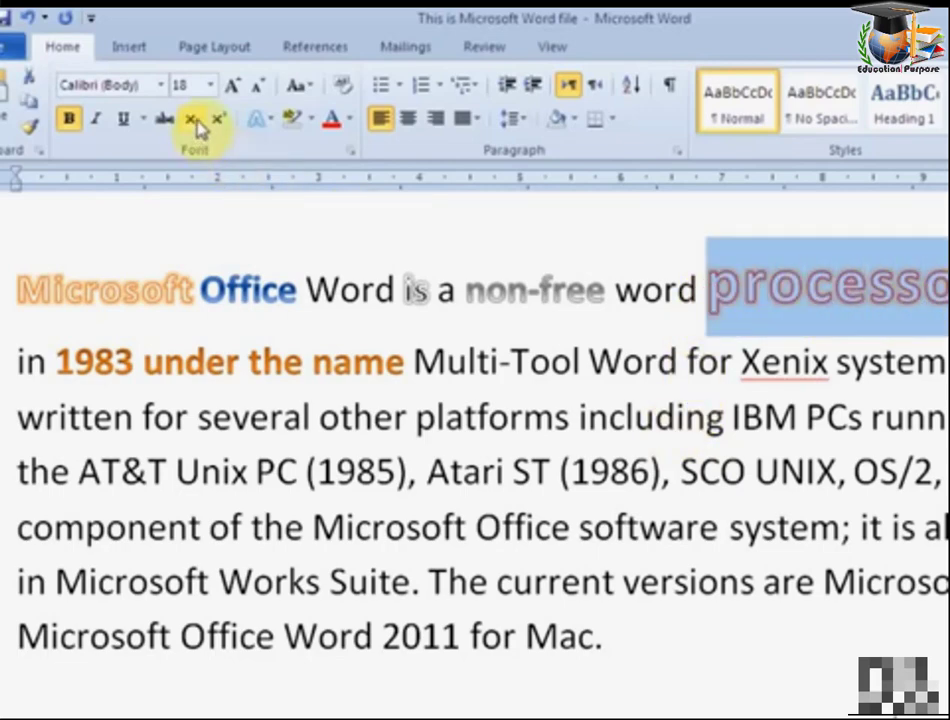
click(210, 86)
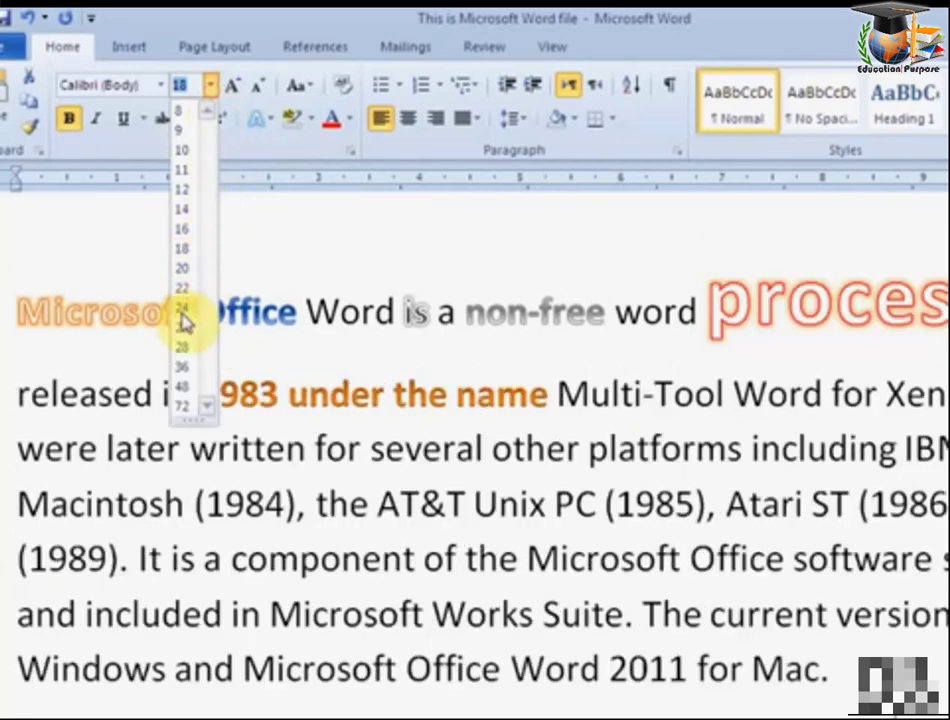
click(182, 311)
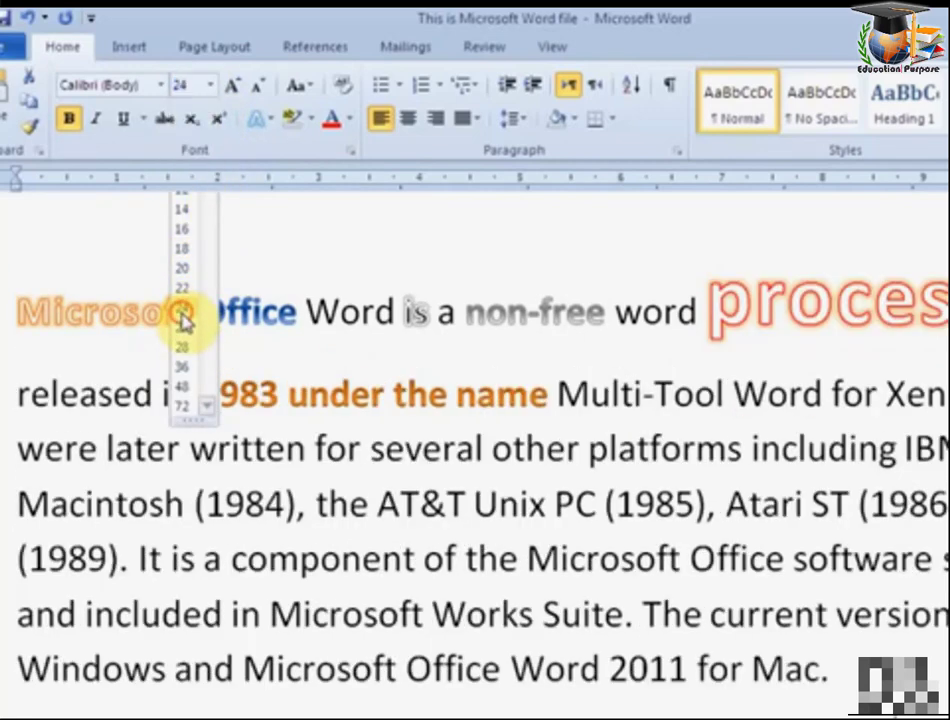
click(270, 122)
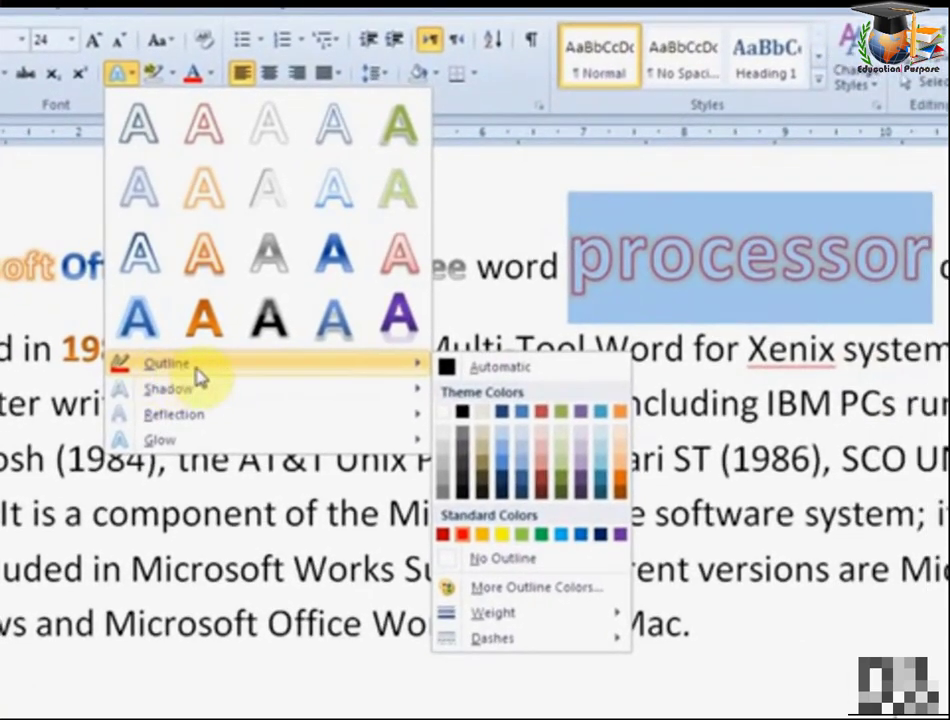
mouse_move(168, 389)
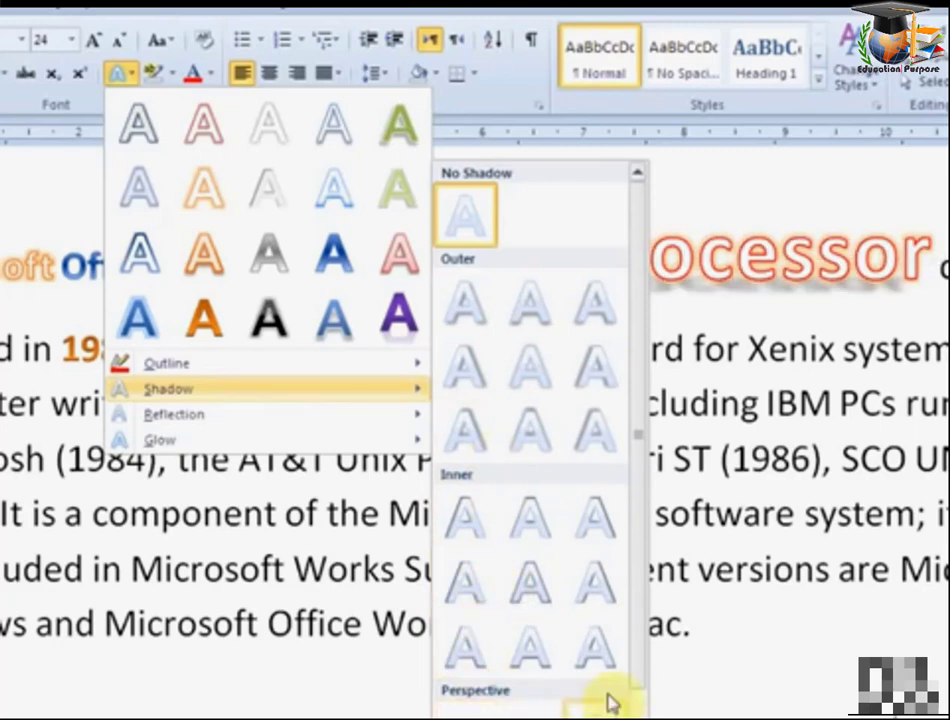
- Try two different perspective shadows on 'processor'
scroll(636, 712, down, 1)
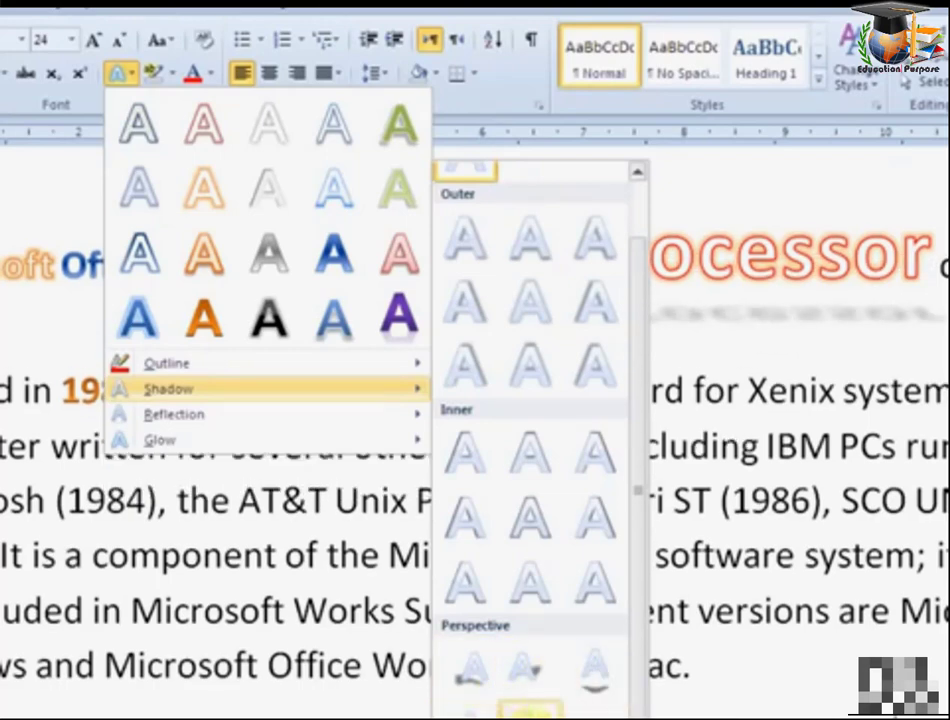
click(492, 698)
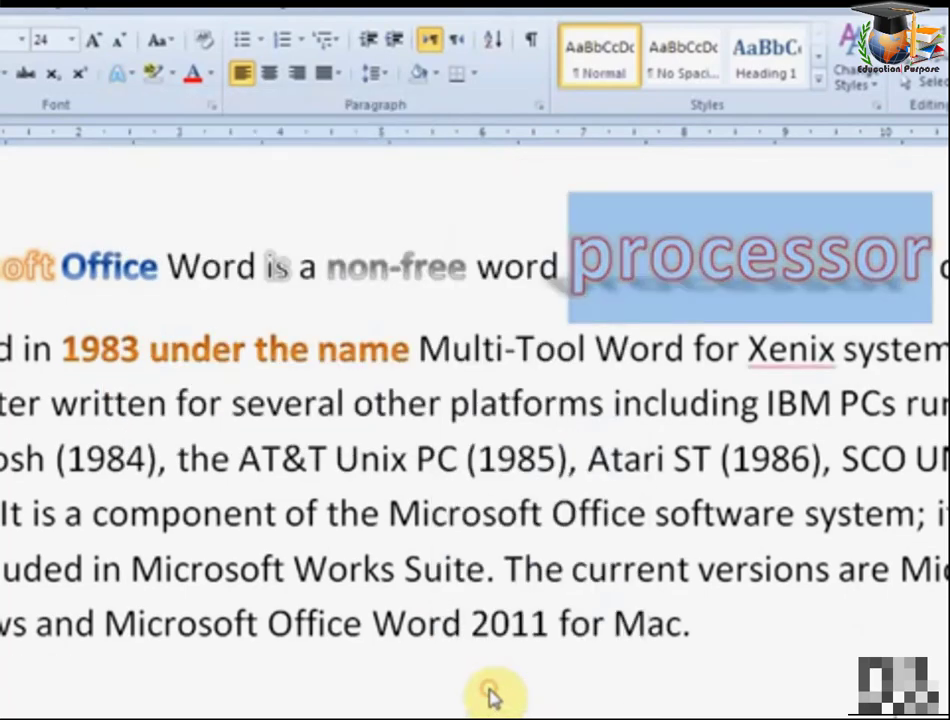
click(698, 345)
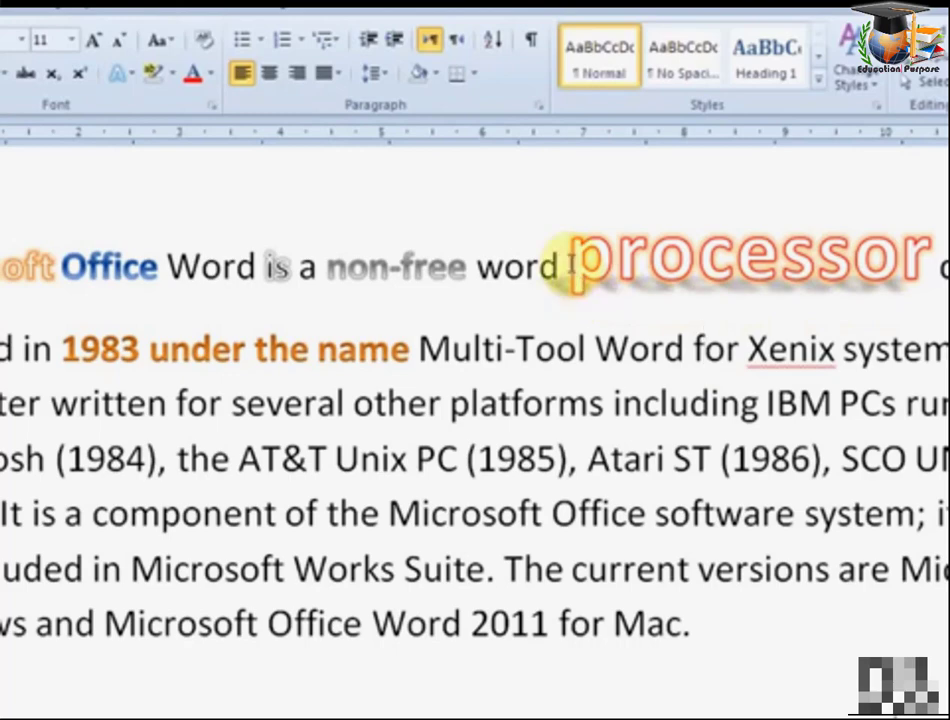
drag(572, 255, 932, 258)
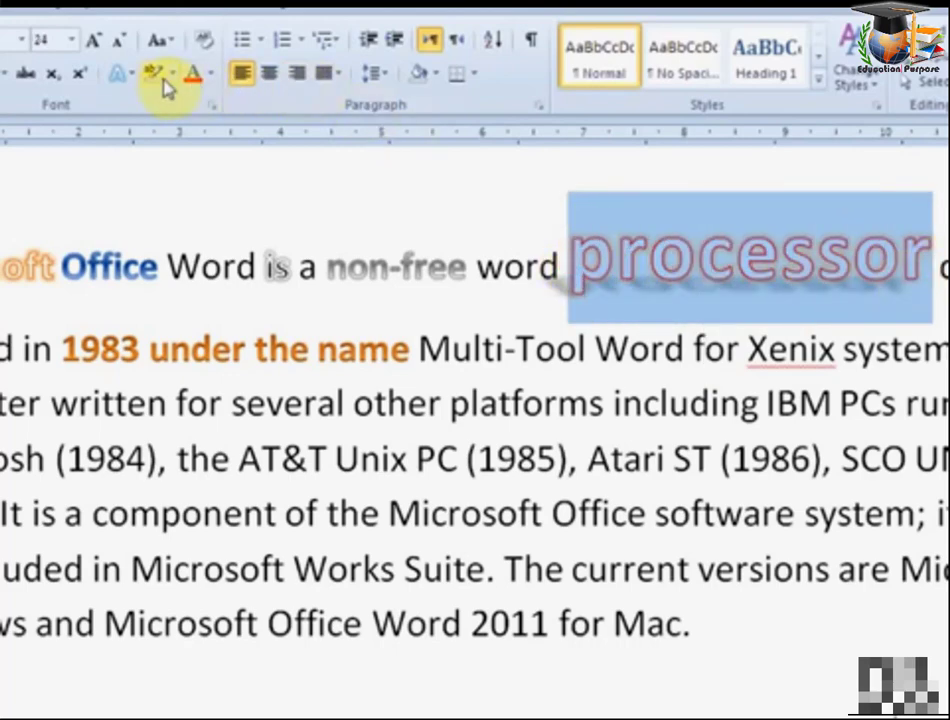
click(120, 73)
mouse_move(168, 389)
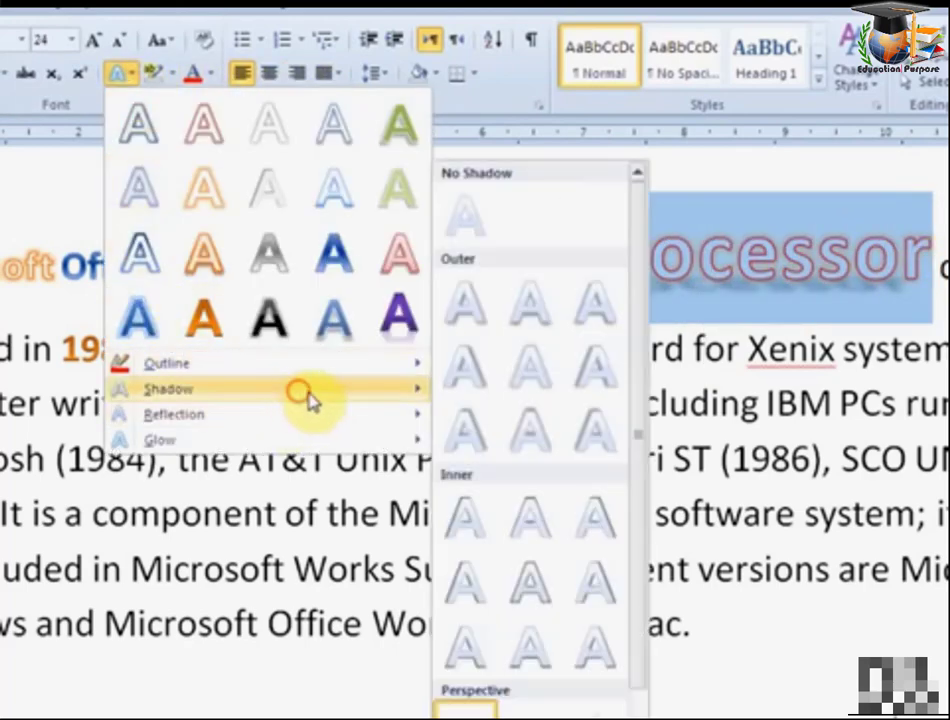
click(636, 512)
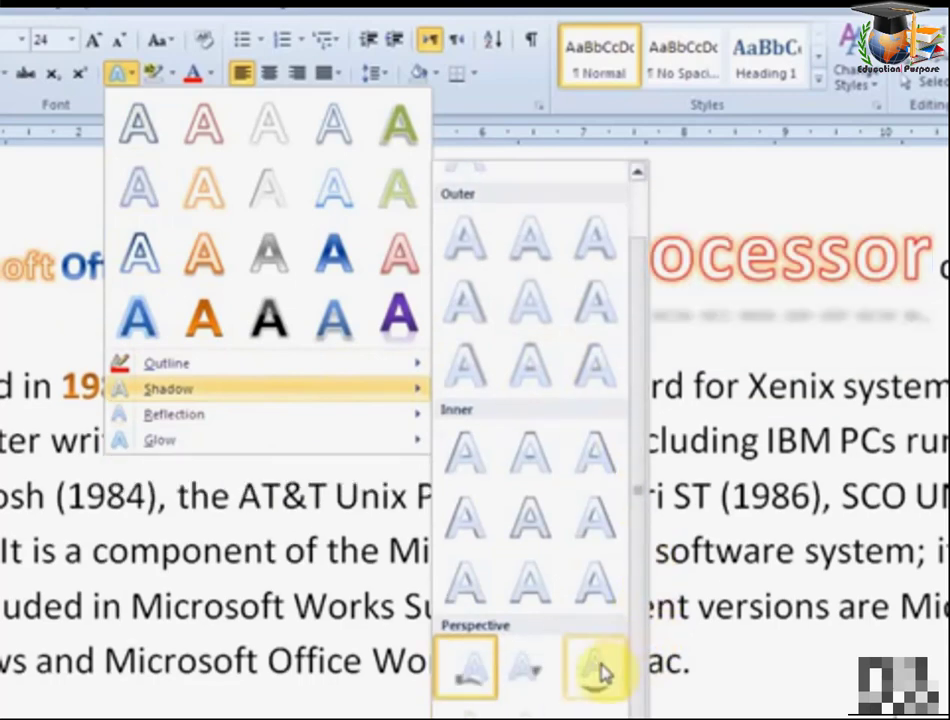
click(597, 670)
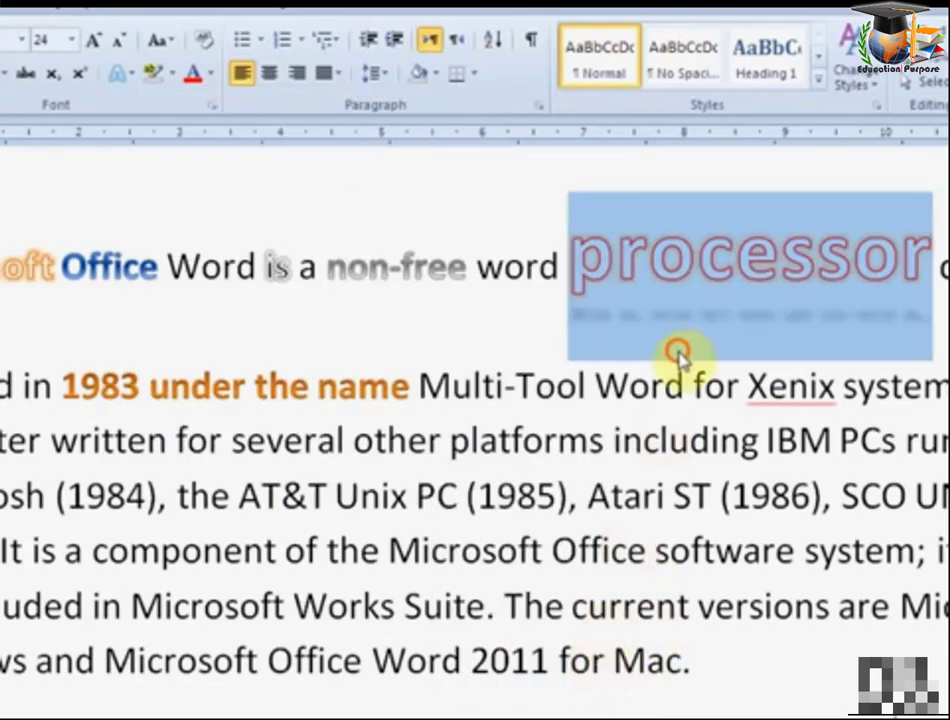
click(700, 340)
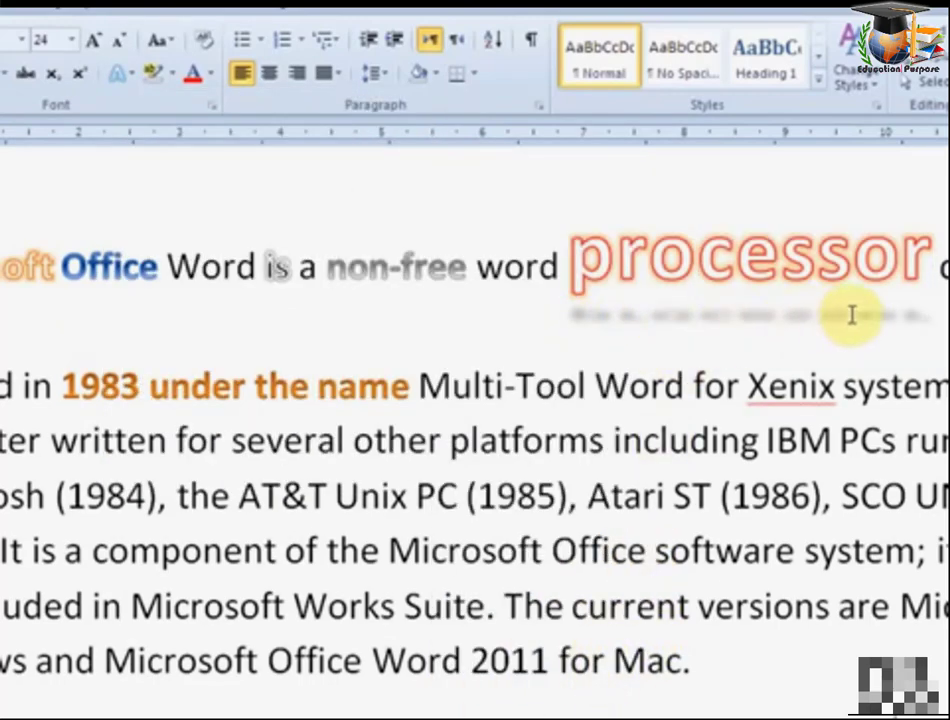
- Remove the shadow from 'processor' and reselect the word
drag(930, 262, 576, 268)
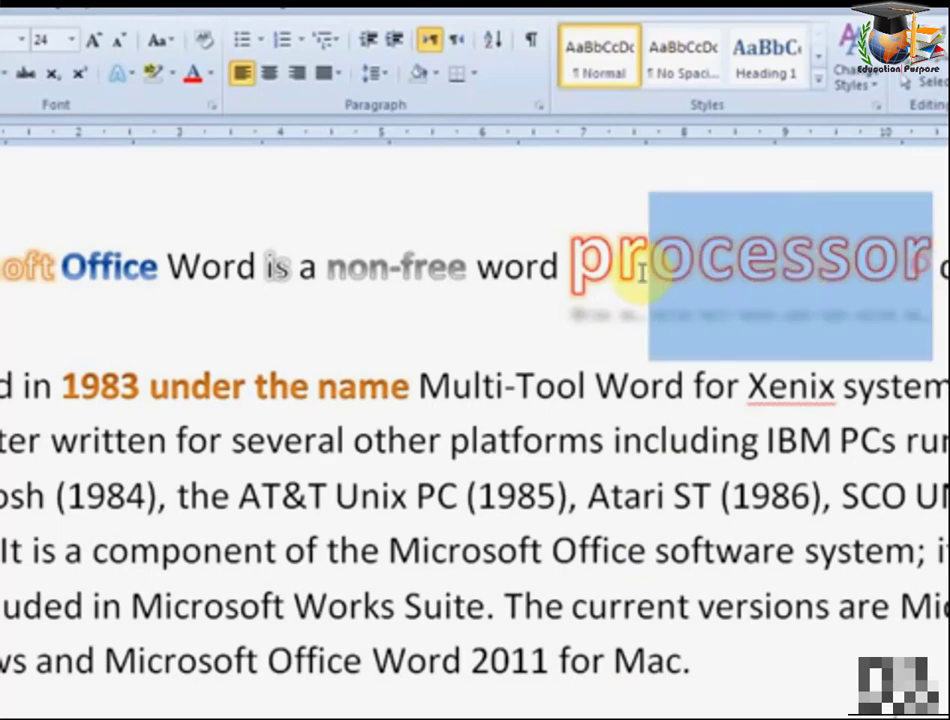
click(122, 74)
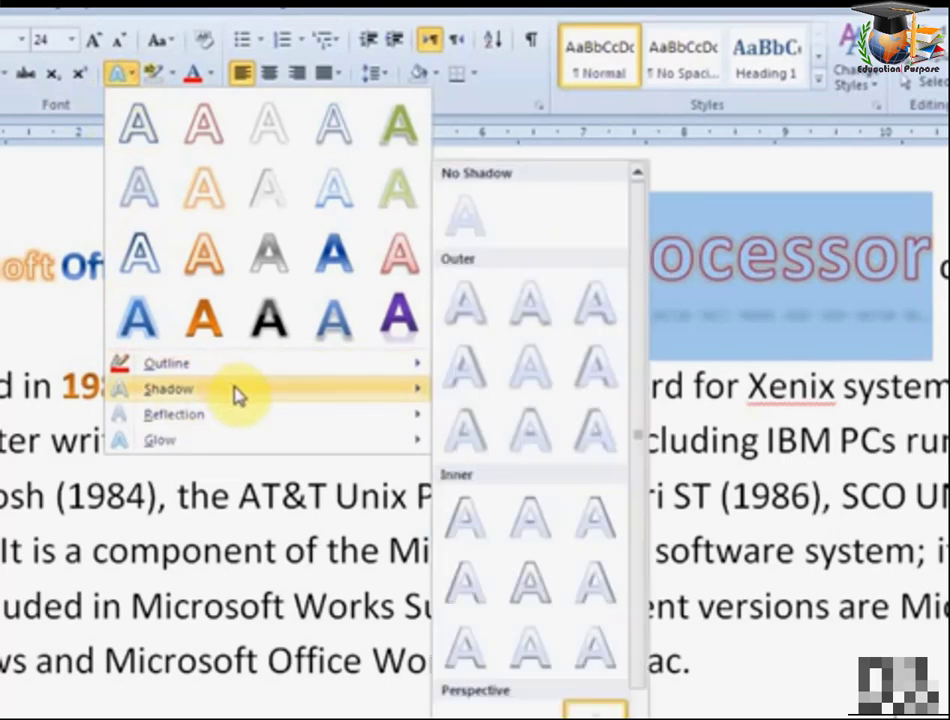
mouse_move(168, 389)
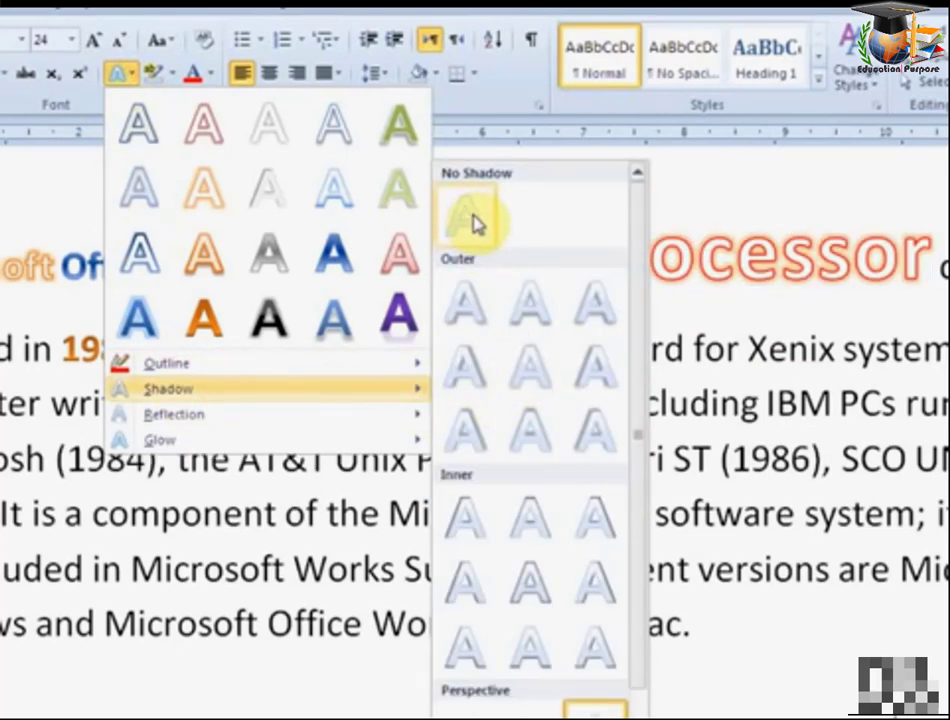
click(475, 222)
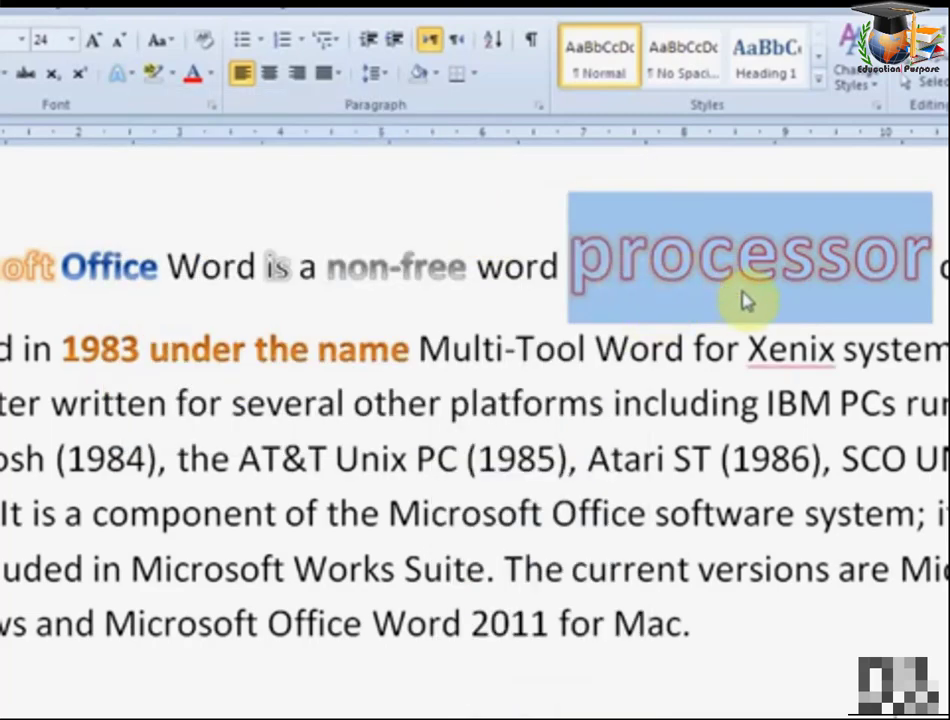
click(720, 298)
double_click(657, 256)
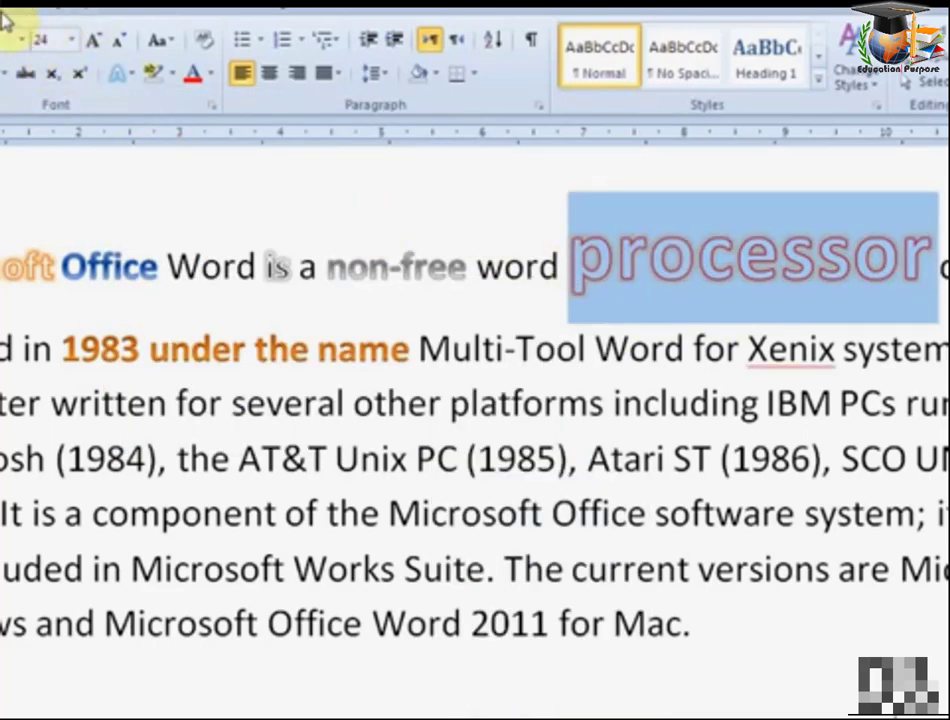
click(120, 73)
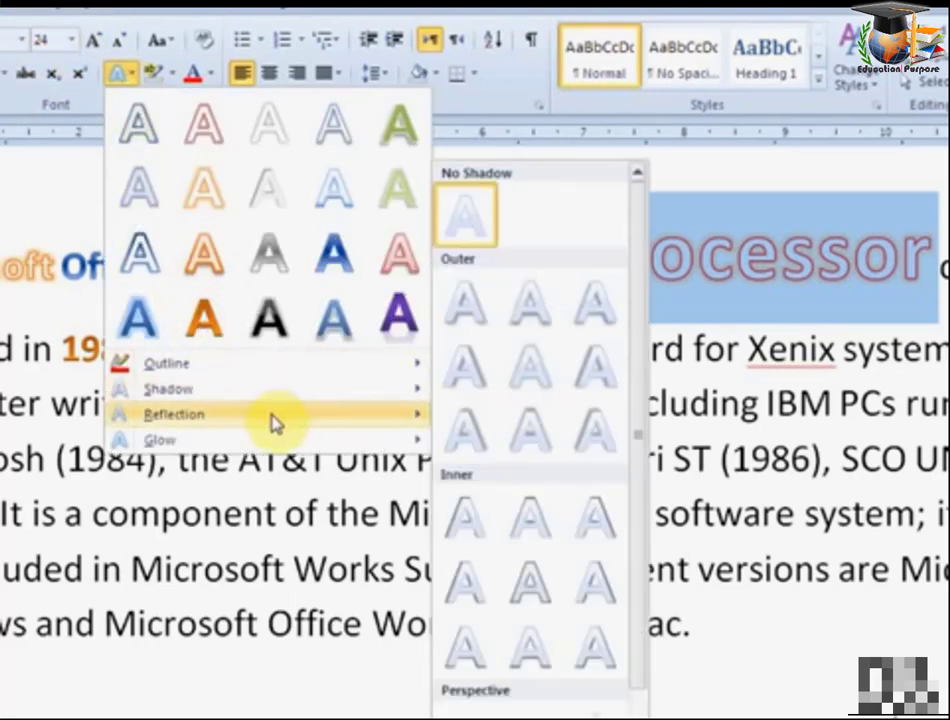
mouse_move(175, 414)
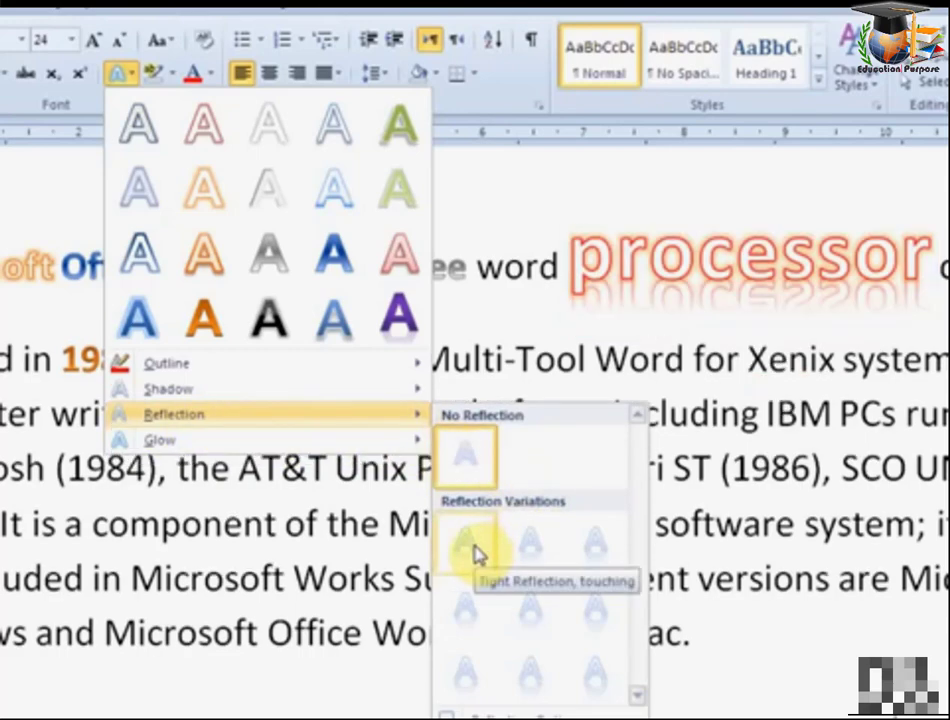
- Apply the tight reflection variation beneath 'processor' and reselect the word
click(540, 558)
click(653, 365)
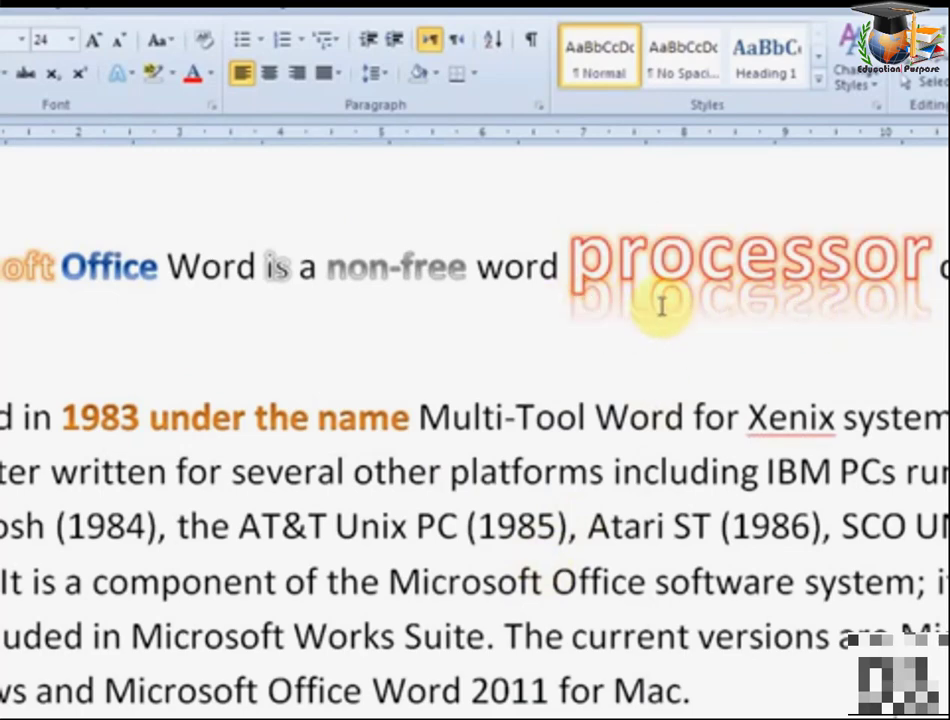
drag(568, 271, 925, 297)
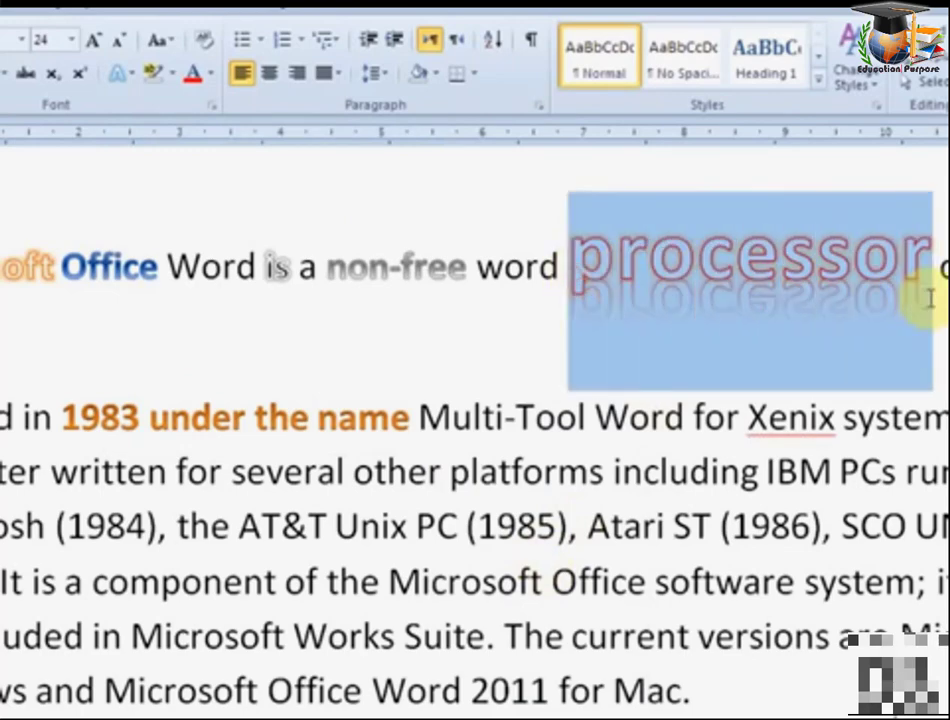
click(119, 74)
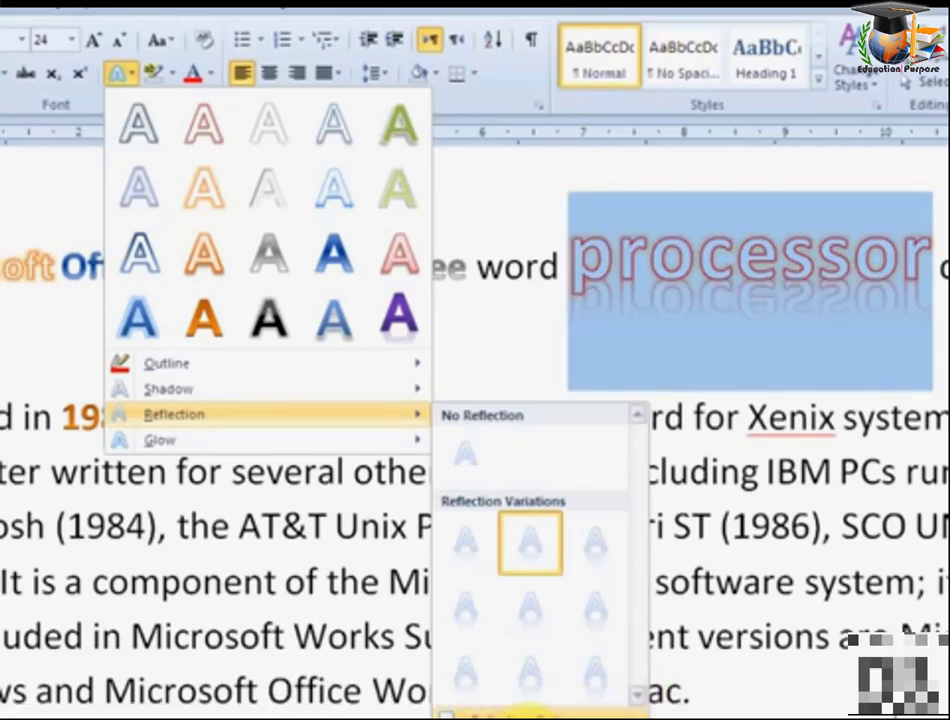
- Set the reflection to 45% transparency, 85% size, 2.4 pt distance and 0.5 pt blur
click(520, 713)
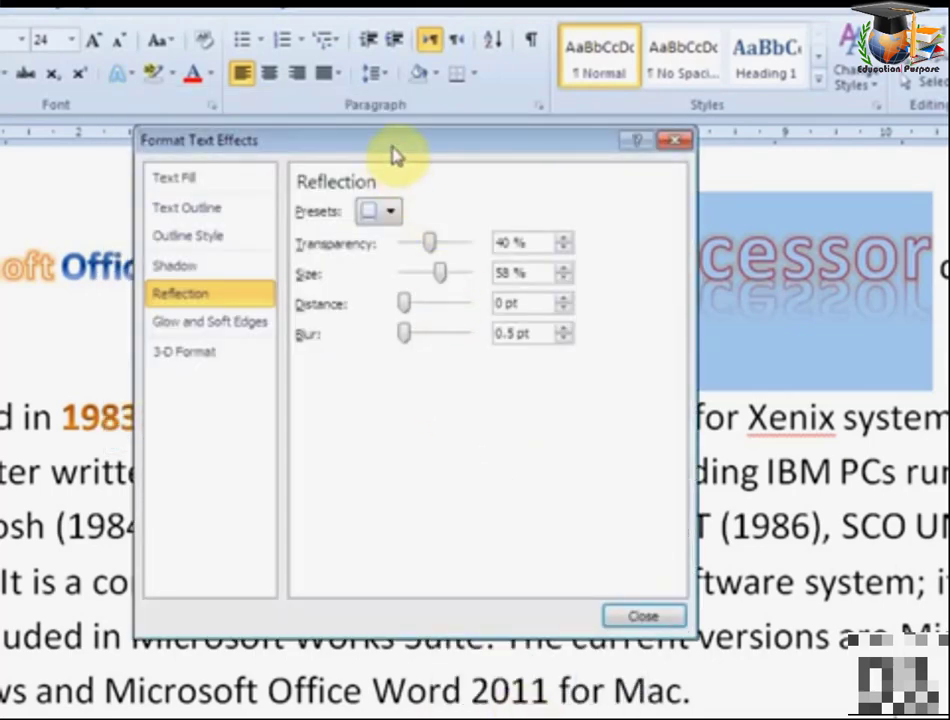
drag(389, 151, 262, 162)
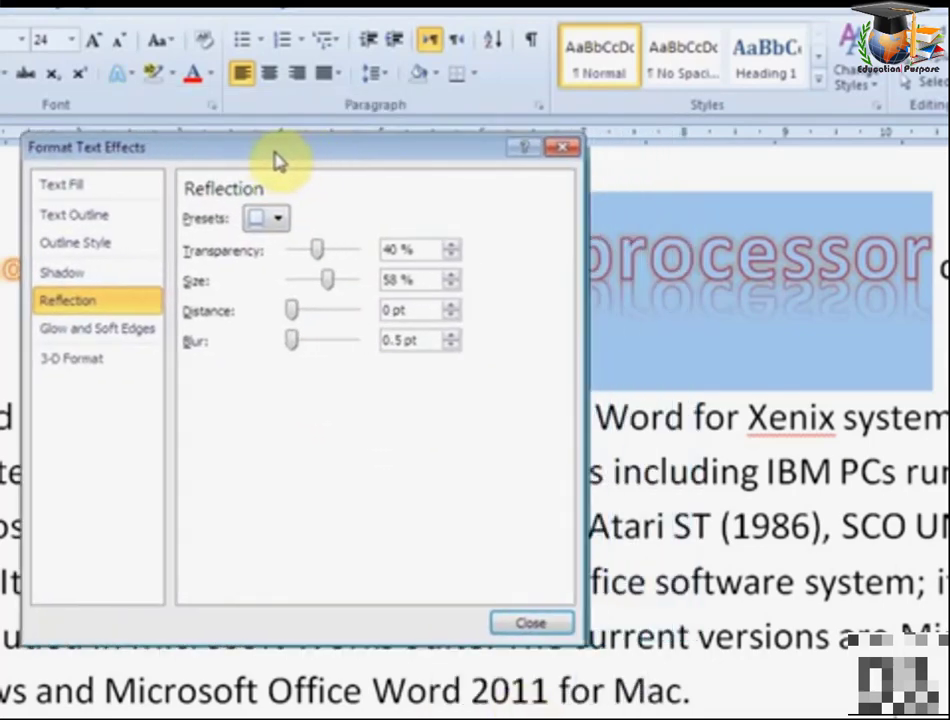
mouse_move(297, 250)
mouse_down()
mouse_move(318, 256)
mouse_move(276, 250)
mouse_move(309, 255)
mouse_move(287, 288)
mouse_move(331, 288)
mouse_up()
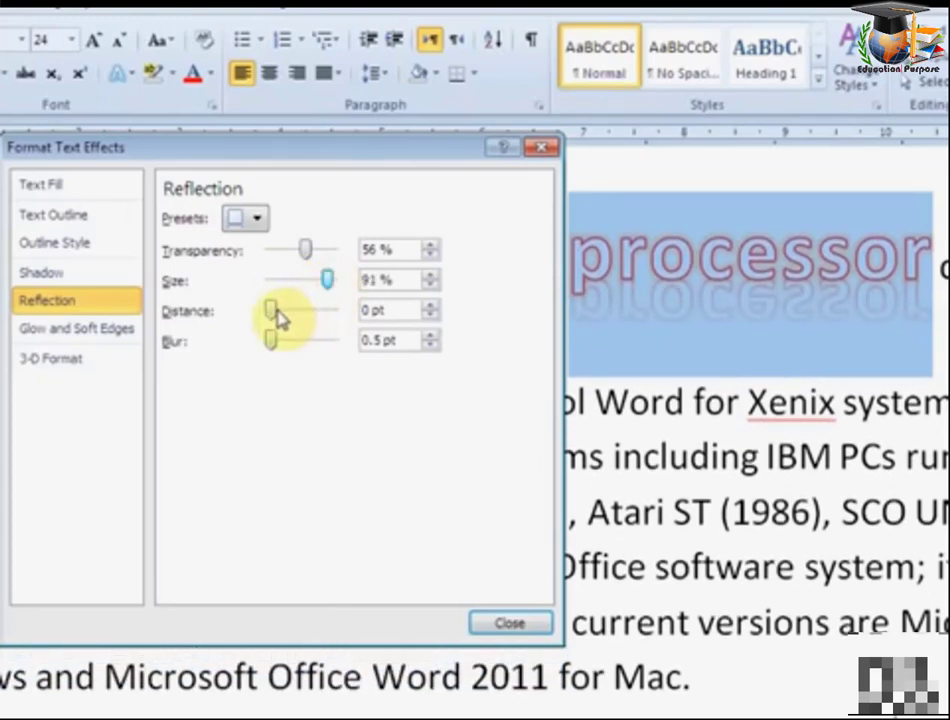
mouse_move(271, 316)
mouse_down()
mouse_move(300, 318)
mouse_move(272, 314)
mouse_move(298, 343)
mouse_move(264, 342)
mouse_move(283, 343)
mouse_move(270, 341)
mouse_move(280, 310)
mouse_up()
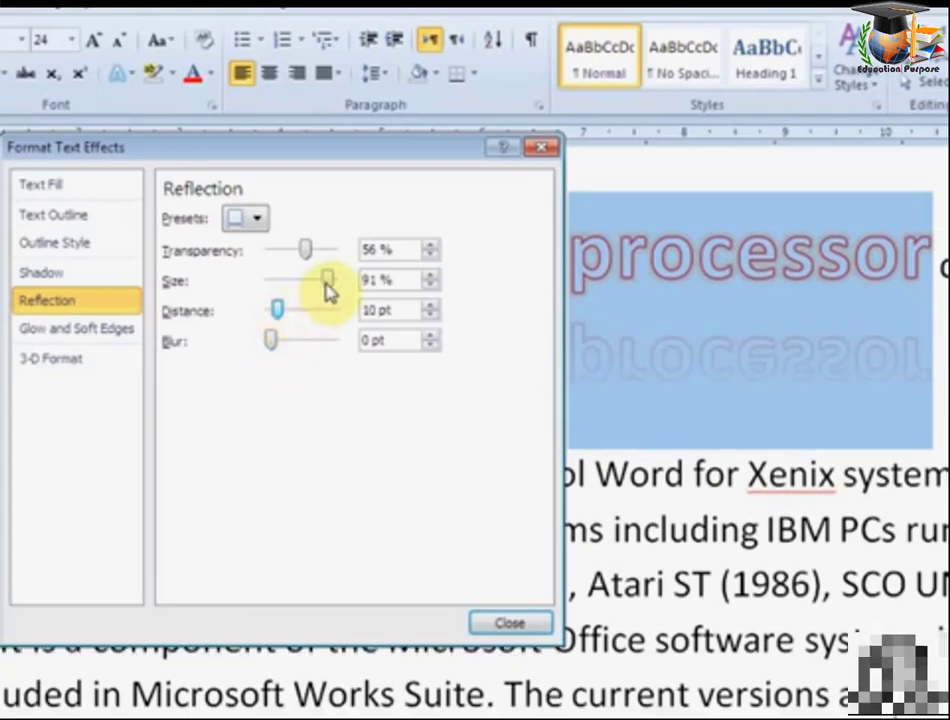
drag(328, 283, 270, 260)
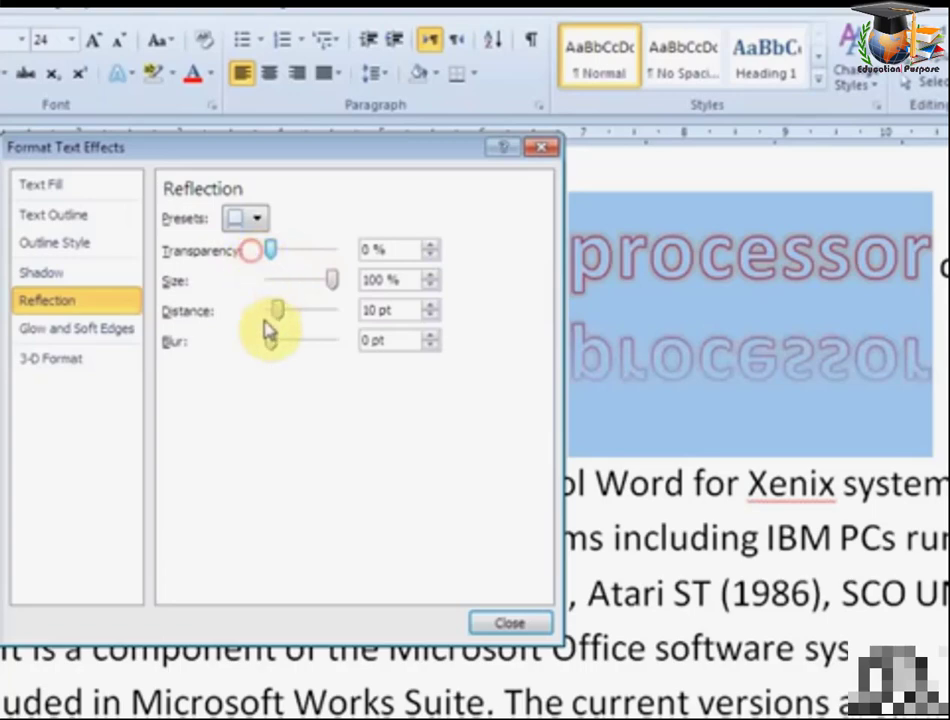
mouse_move(268, 340)
mouse_down()
mouse_move(280, 347)
mouse_move(271, 342)
mouse_up()
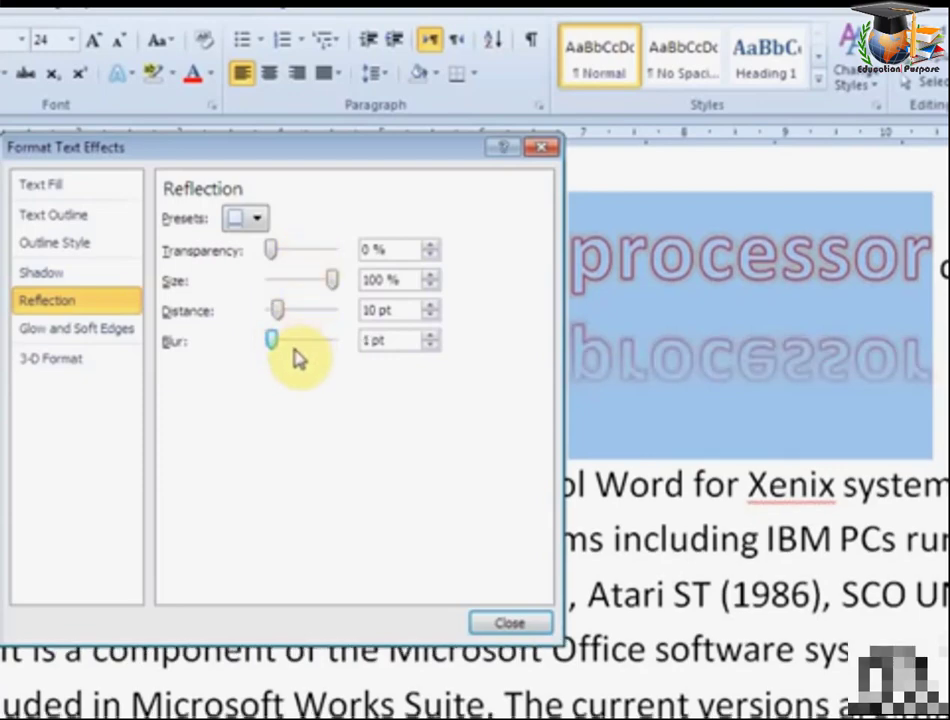
click(258, 221)
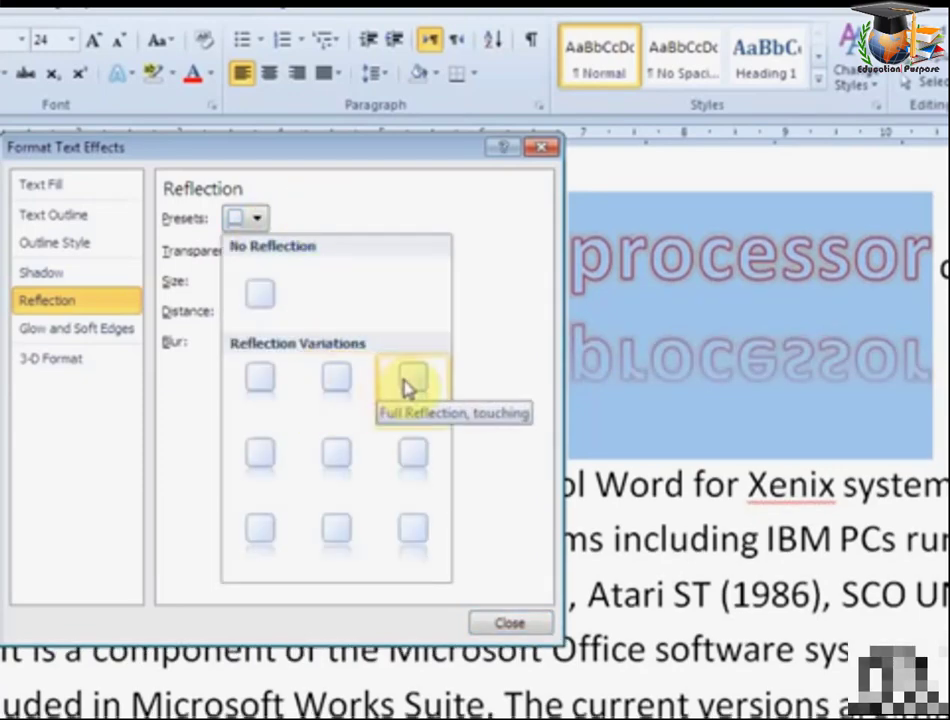
click(416, 458)
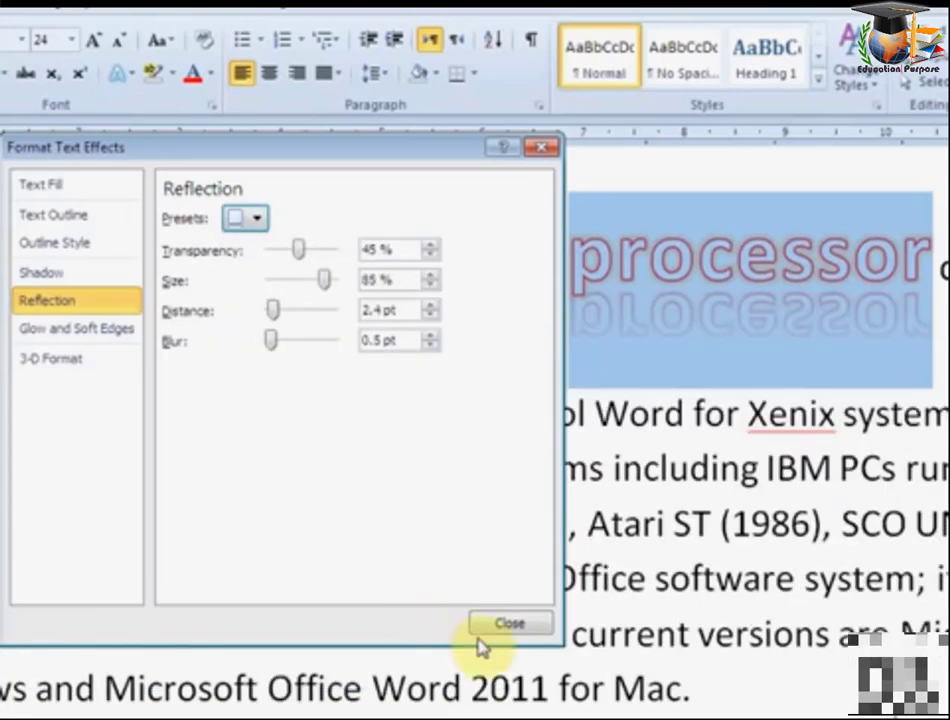
click(507, 625)
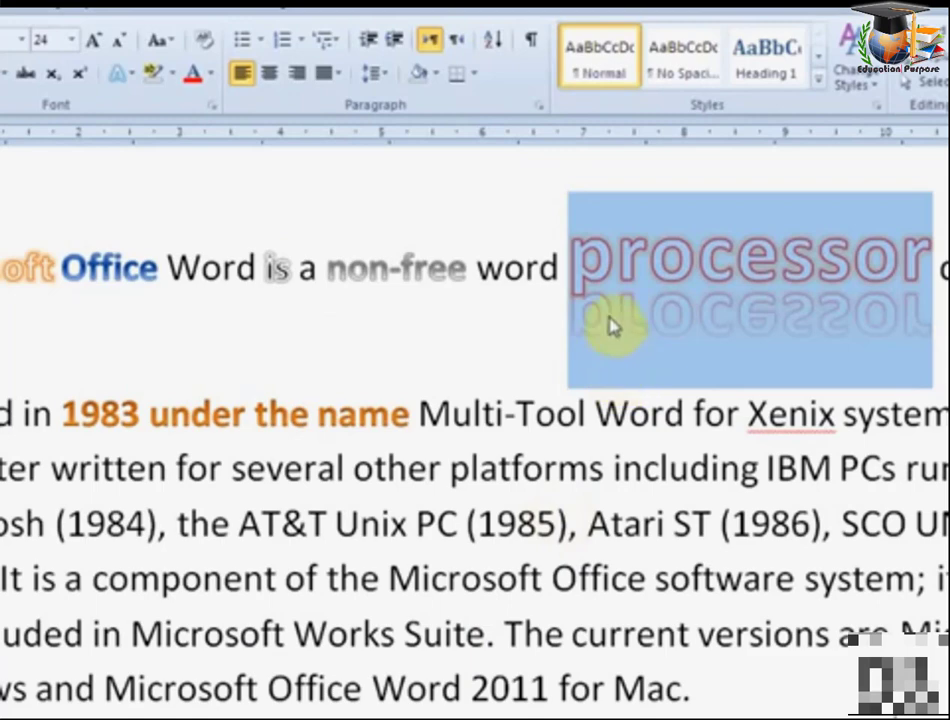
- Apply a glow effect to 'processor'
click(130, 80)
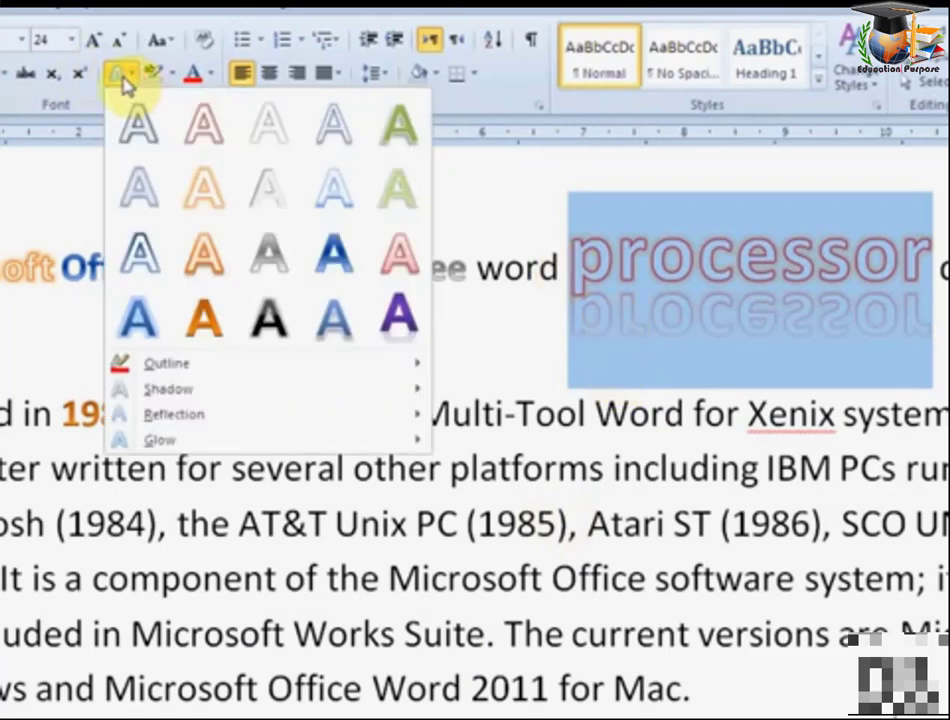
mouse_move(160, 440)
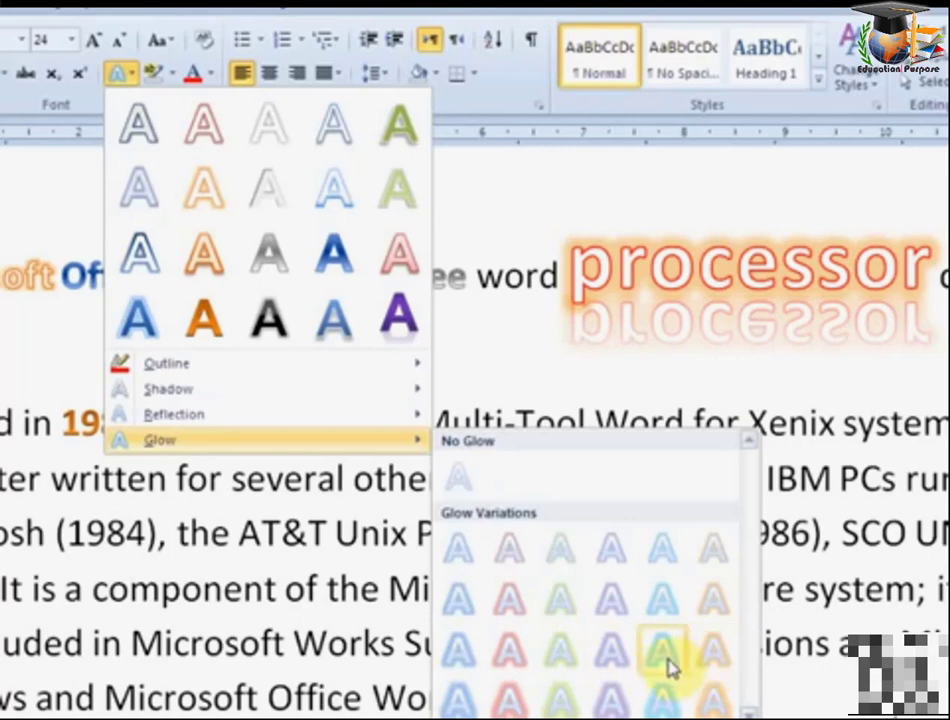
click(662, 665)
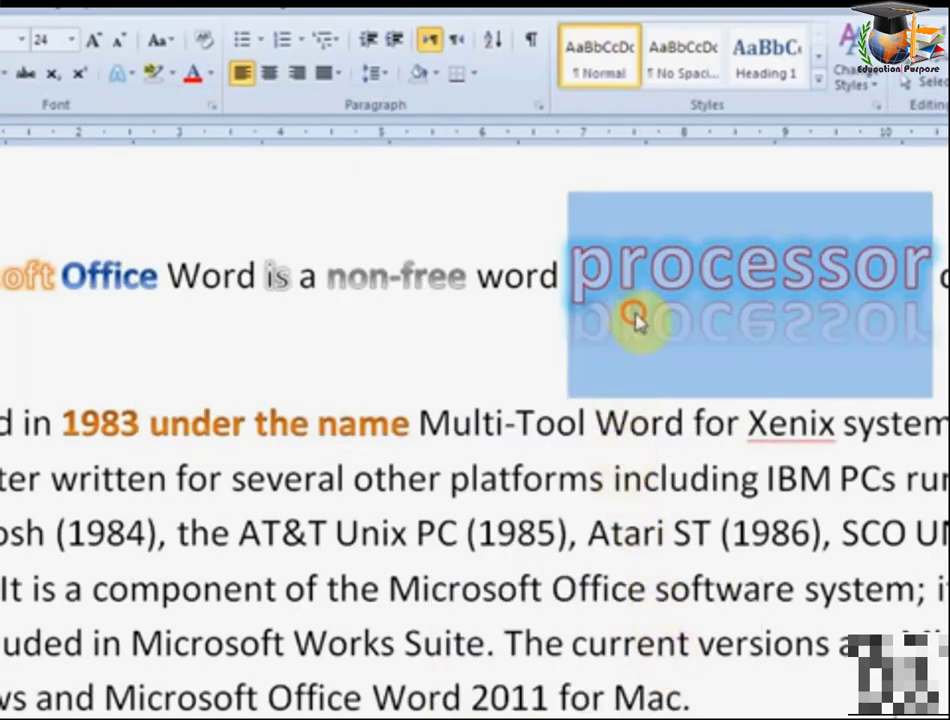
click(648, 262)
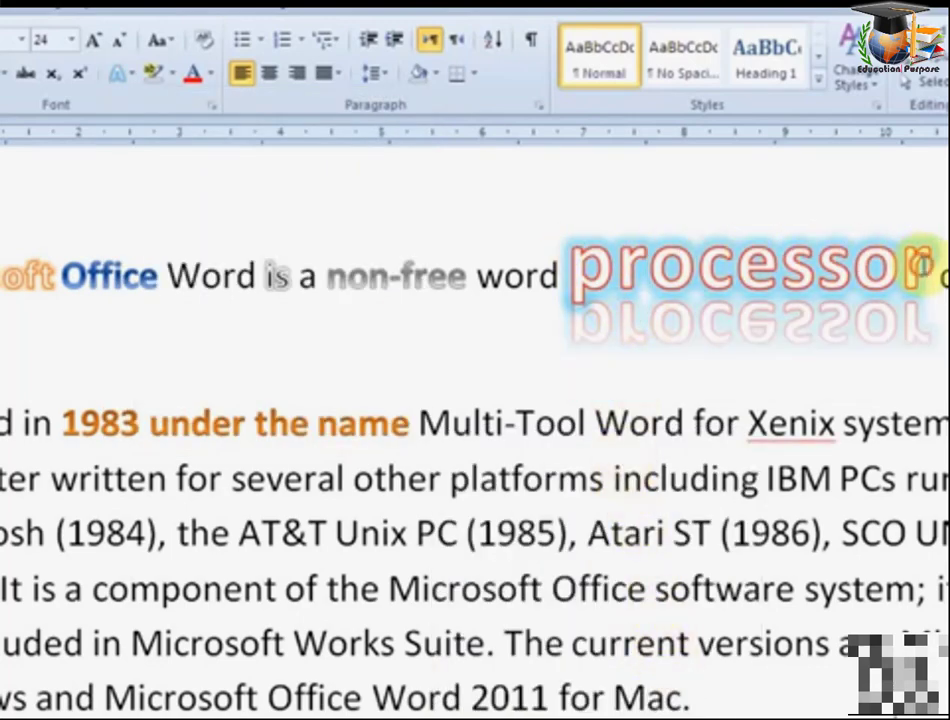
- Remove the reflection from 'processor' and reselect the word
drag(920, 262, 572, 280)
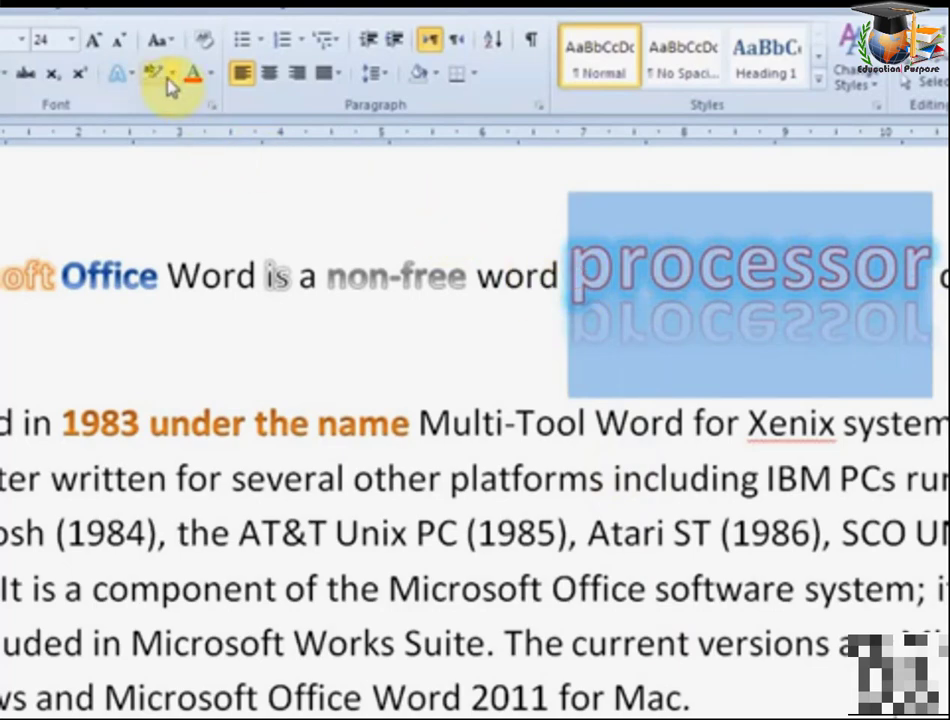
click(130, 75)
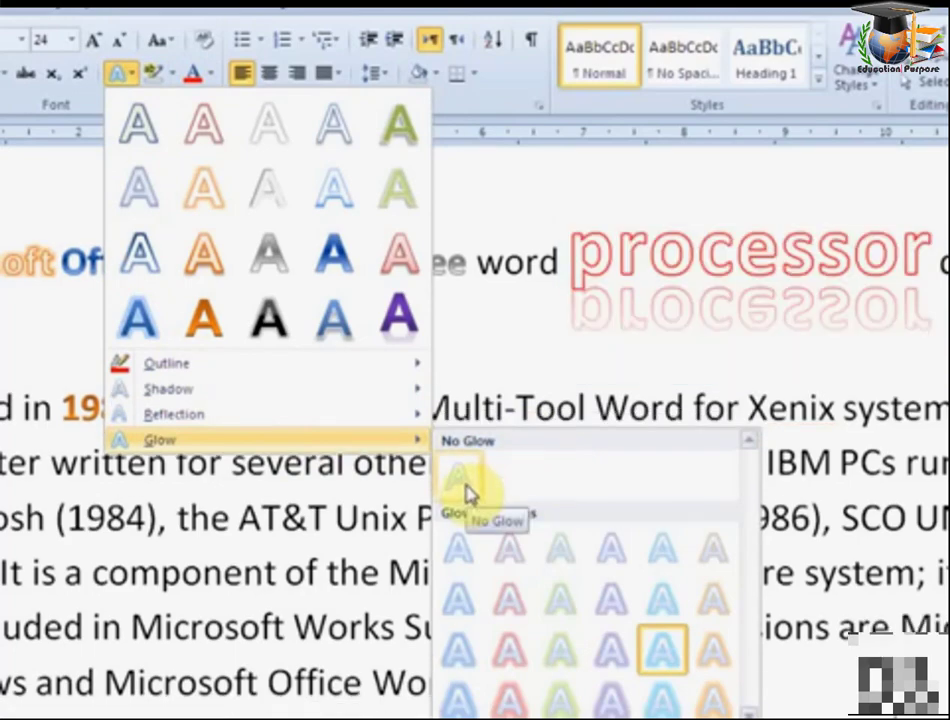
mouse_move(174, 414)
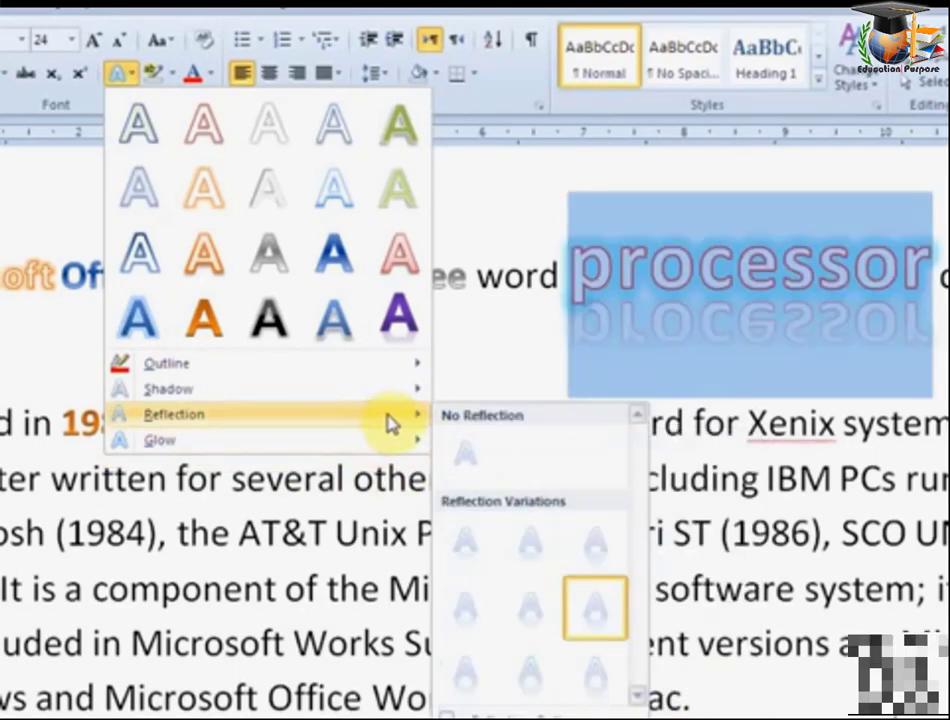
click(467, 470)
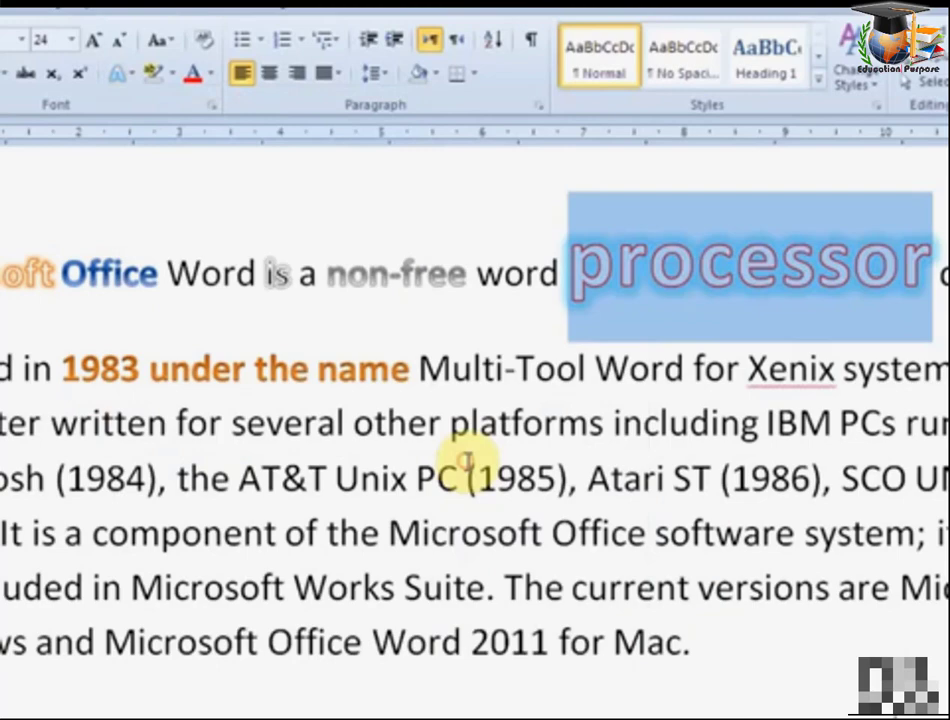
click(579, 365)
drag(568, 265, 922, 283)
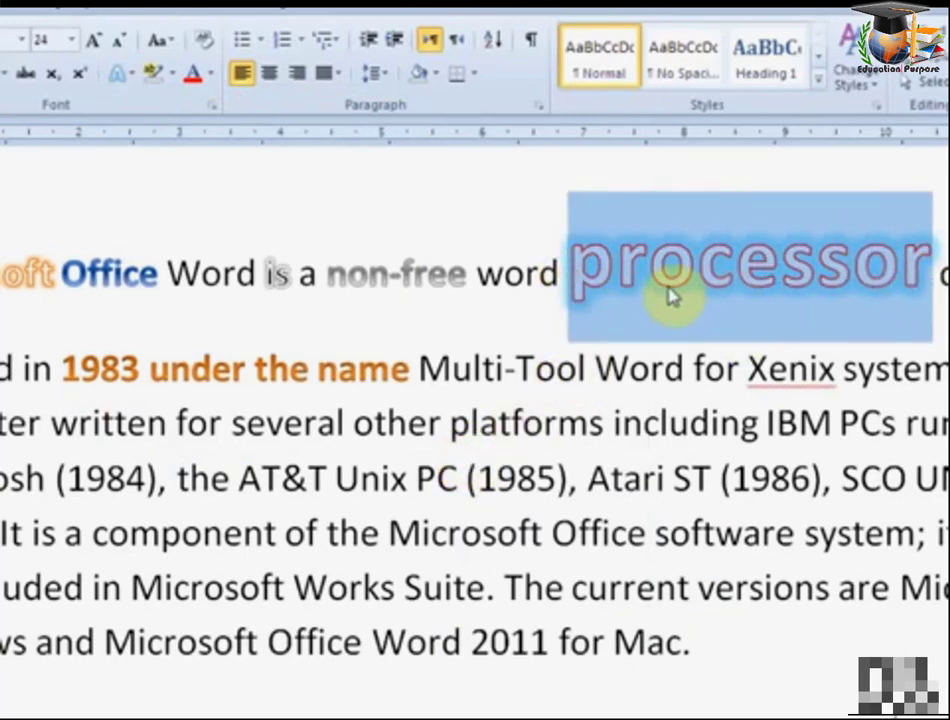
click(128, 76)
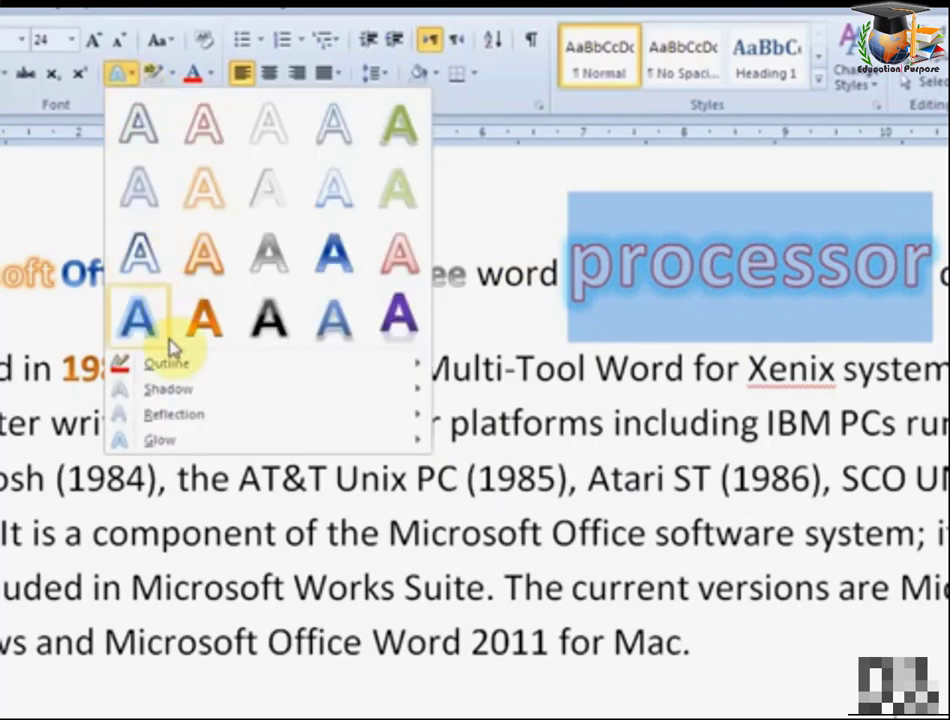
mouse_move(300, 396)
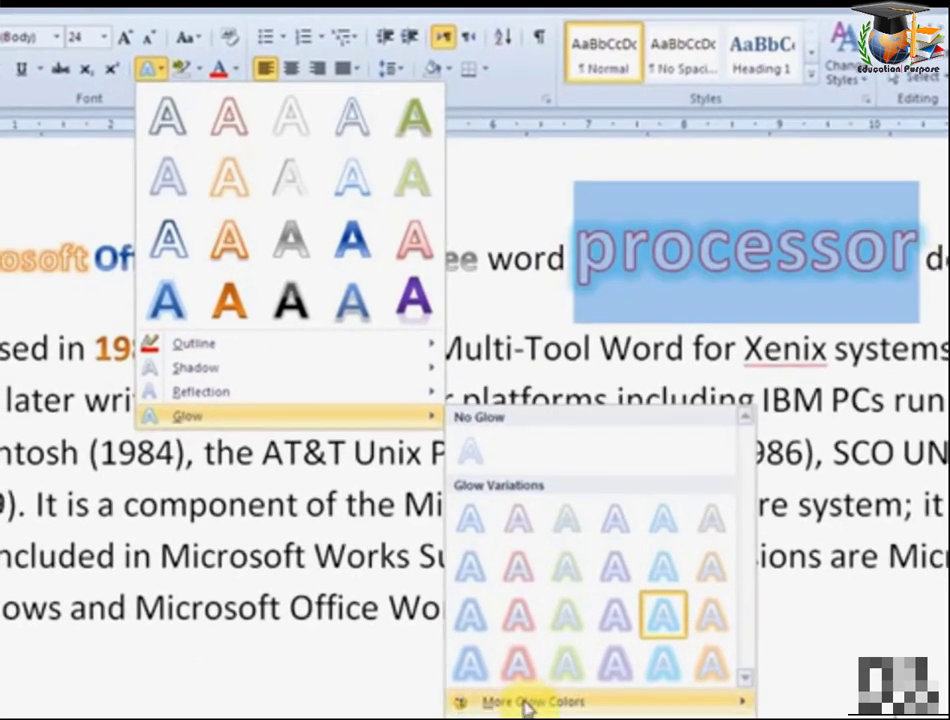
mouse_move(540, 668)
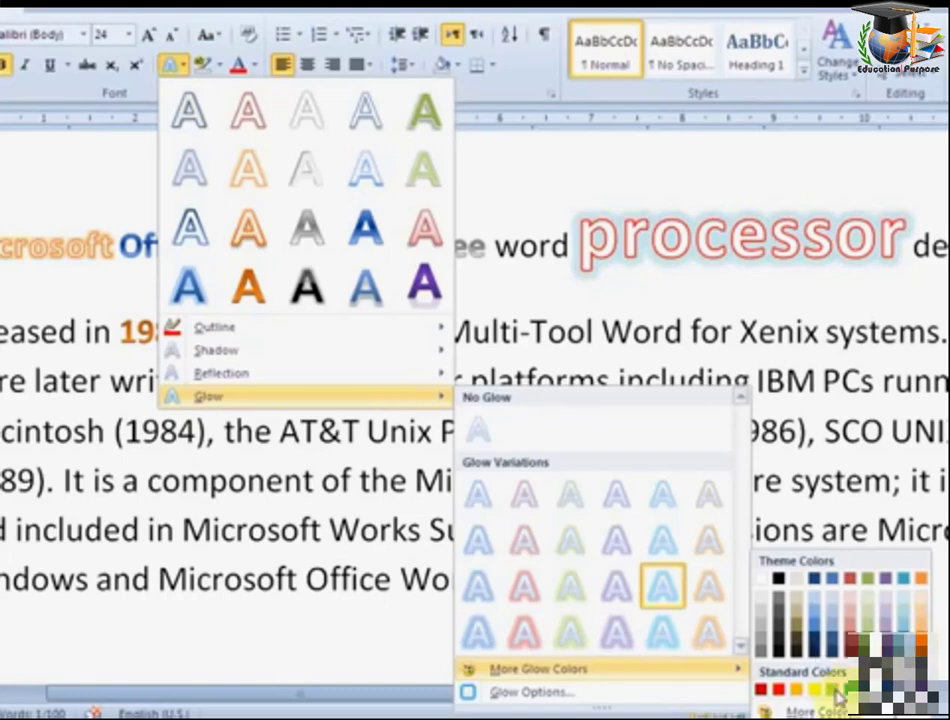
- Apply a red glow to 'processor'
click(778, 693)
click(690, 300)
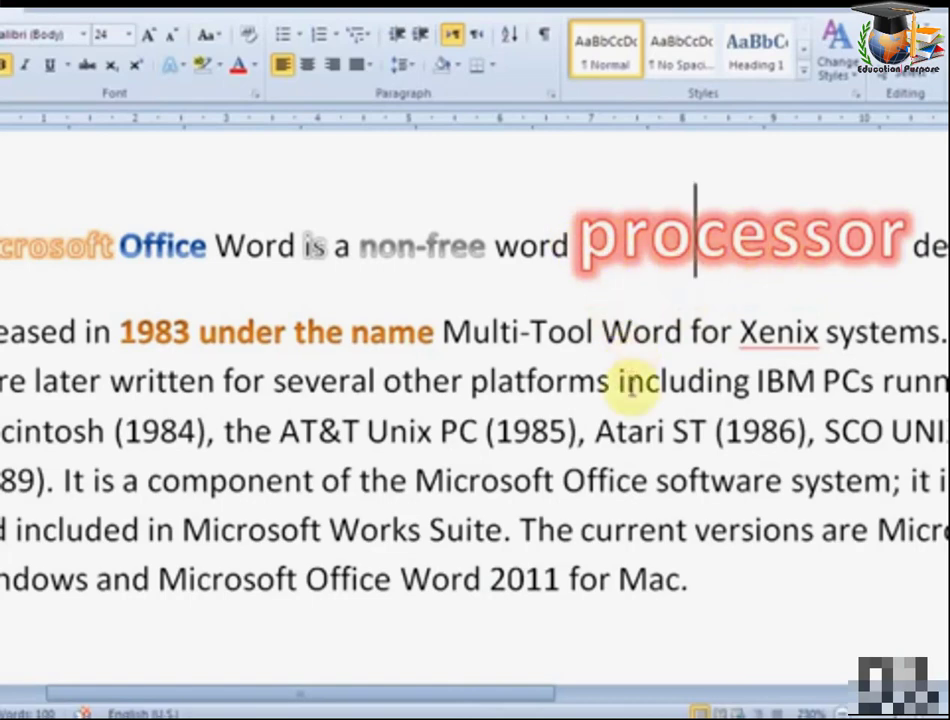
drag(578, 245, 870, 236)
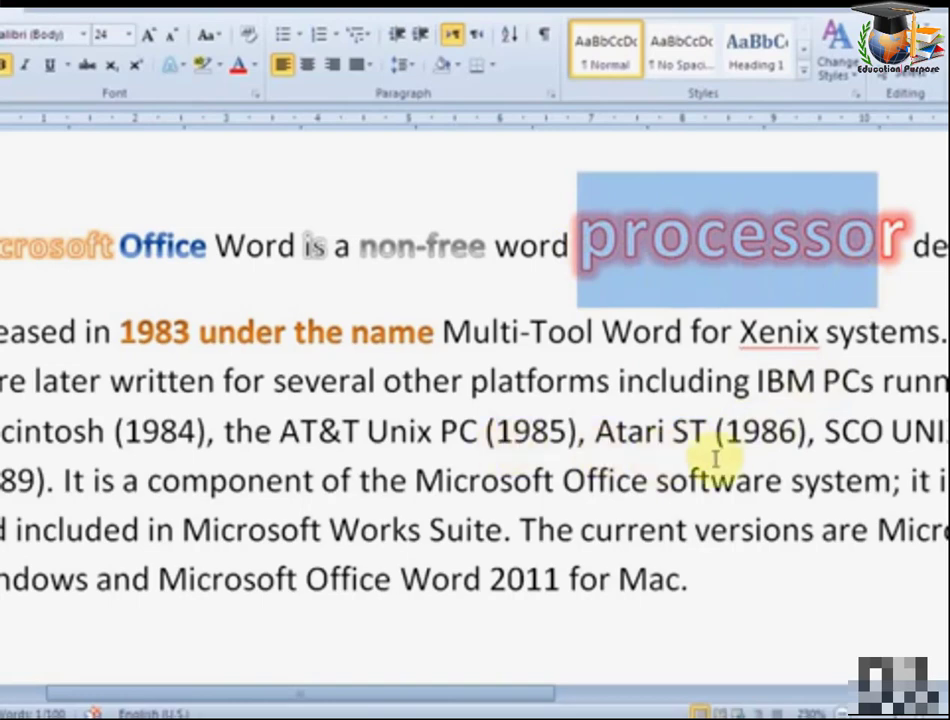
click(747, 383)
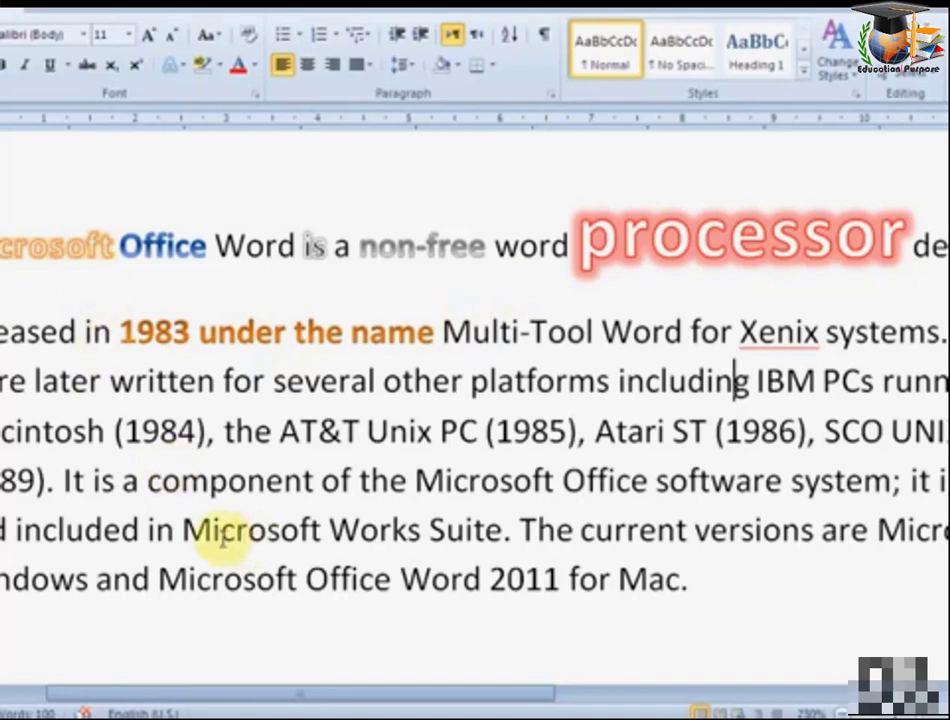
- Make the bottom lines of the paragraph bold, then reselect 'processor'
mouse_move(148, 480)
mouse_down()
mouse_move(688, 578)
mouse_move(52, 475)
mouse_up()
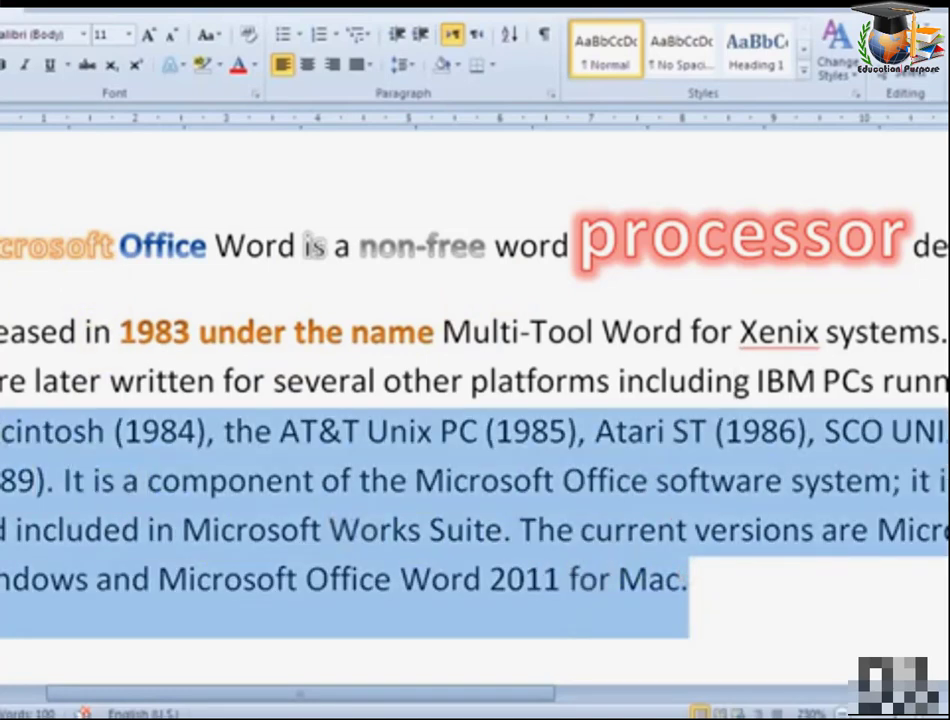
click(123, 430)
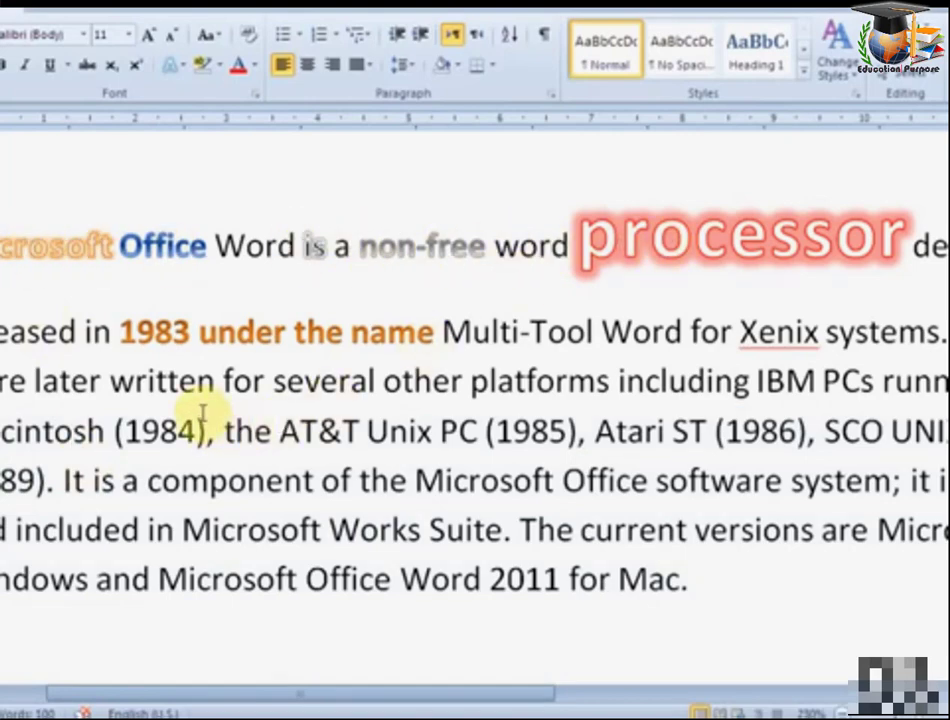
drag(18, 430, 435, 543)
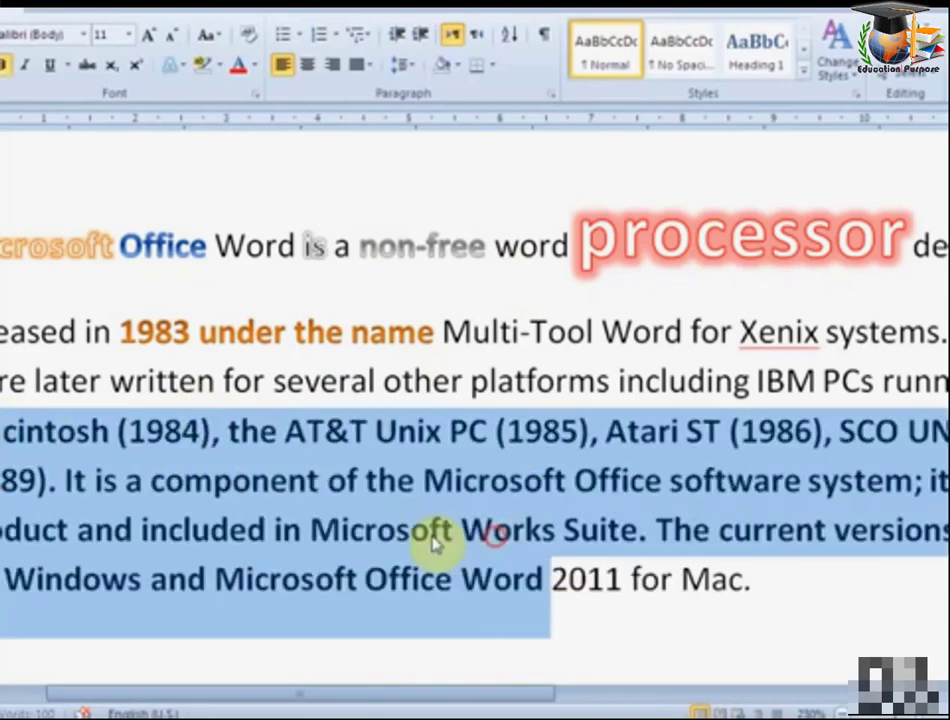
click(411, 530)
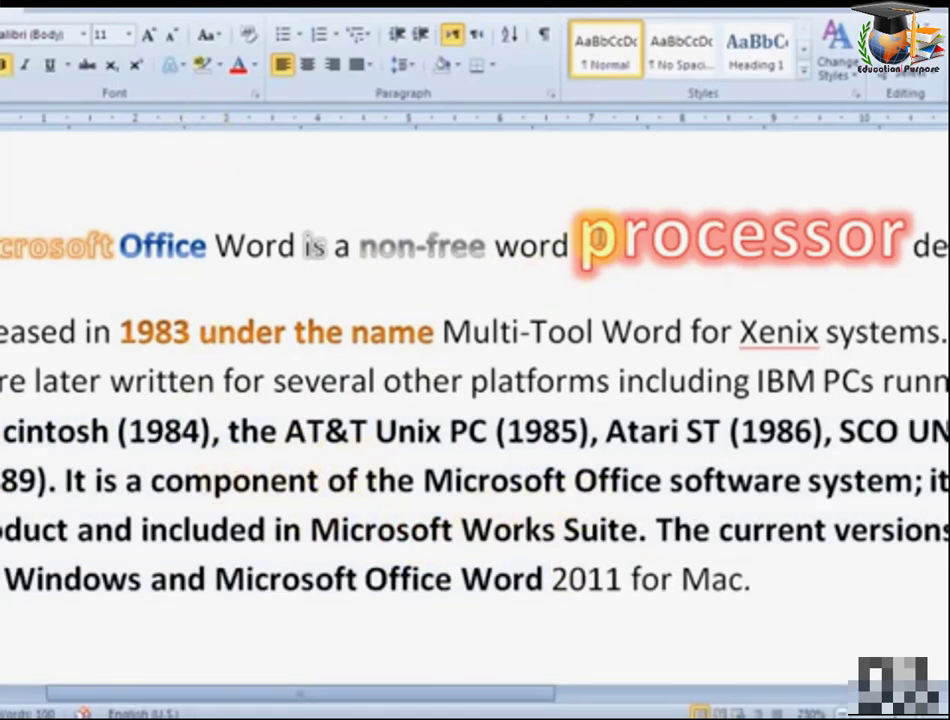
double_click(668, 235)
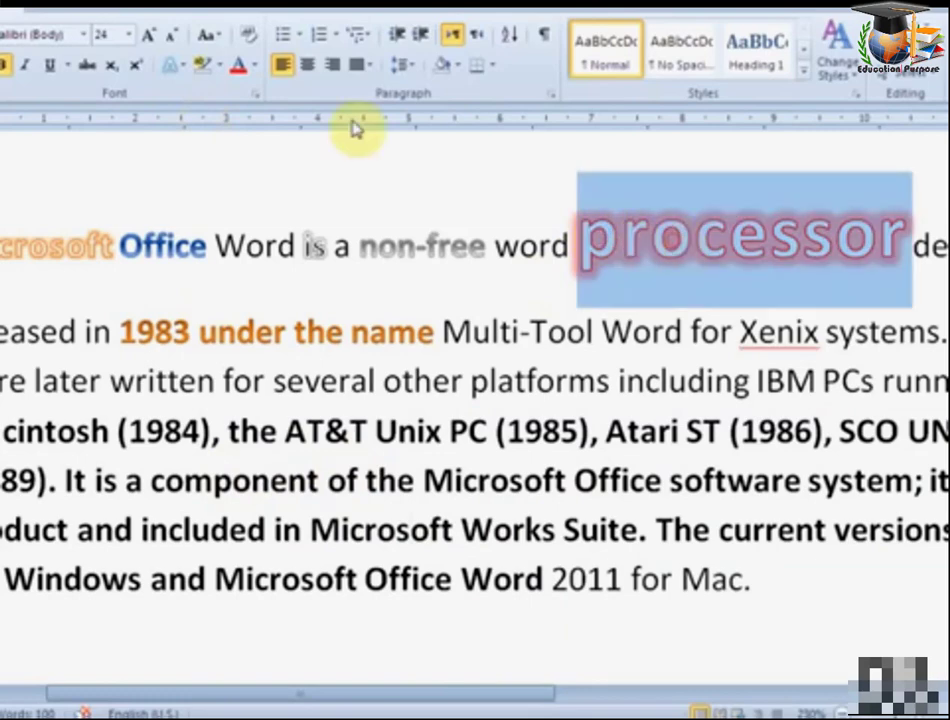
click(178, 66)
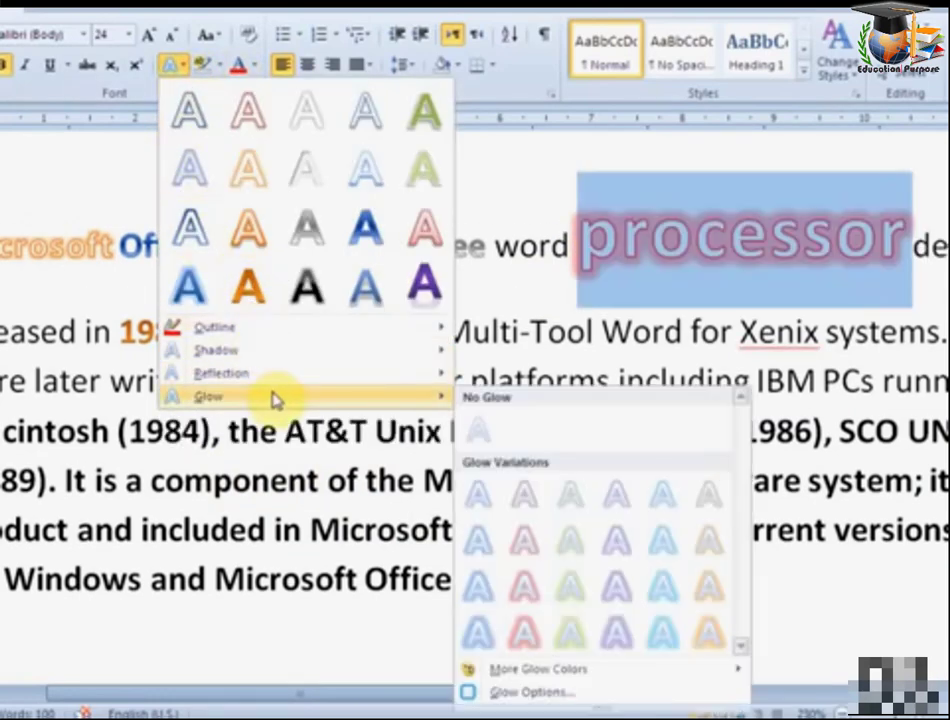
mouse_move(300, 396)
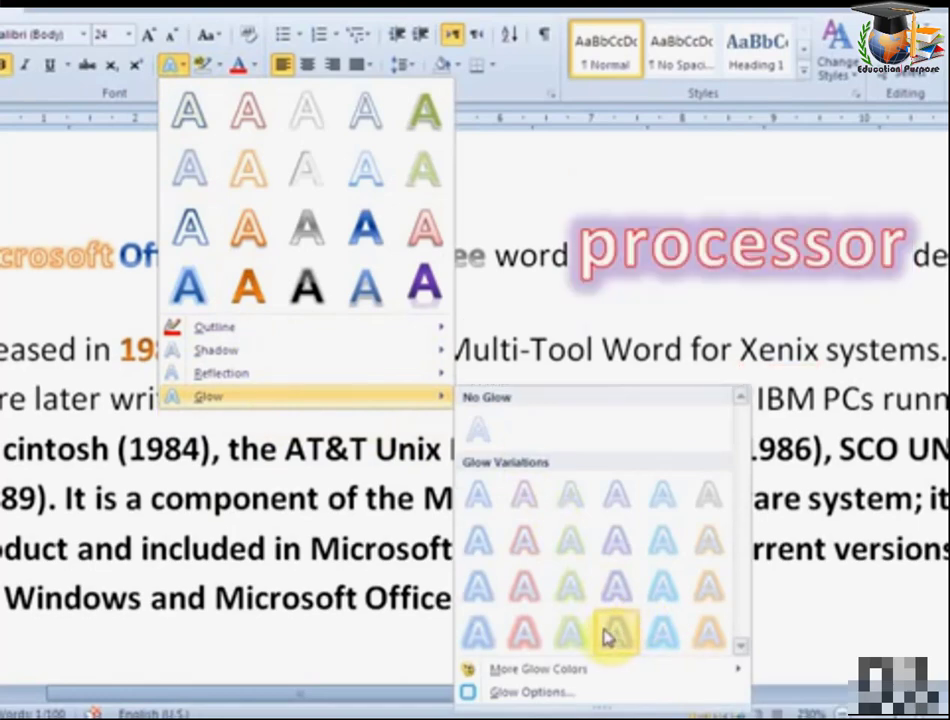
- Give the glow on 'processor' a red colour, 74 pt size and 47% transparency in Glow Options
click(536, 700)
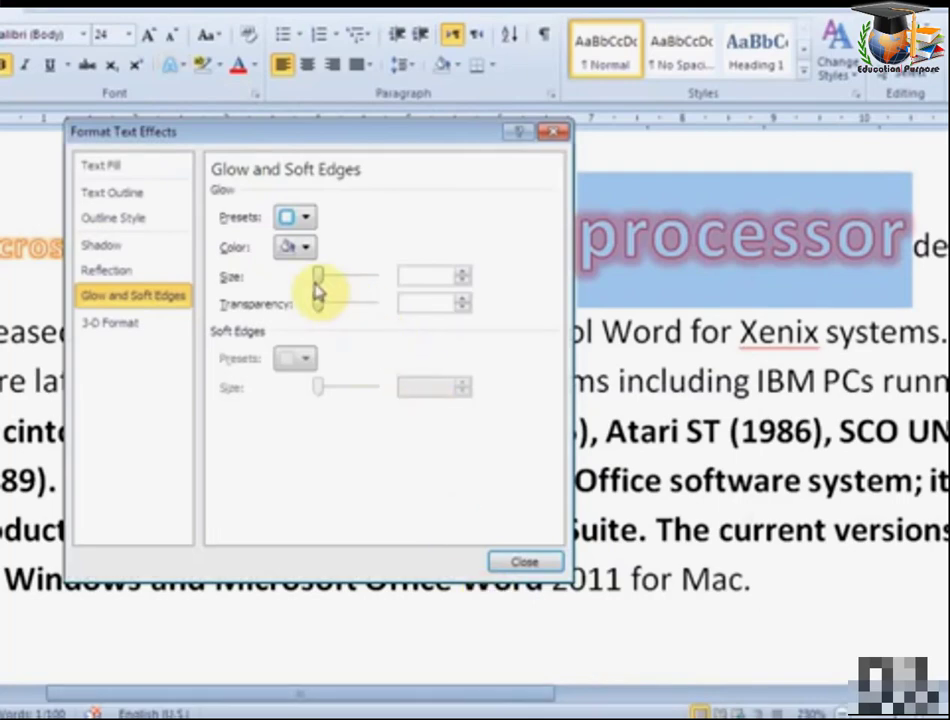
drag(318, 279, 342, 283)
drag(331, 144, 263, 144)
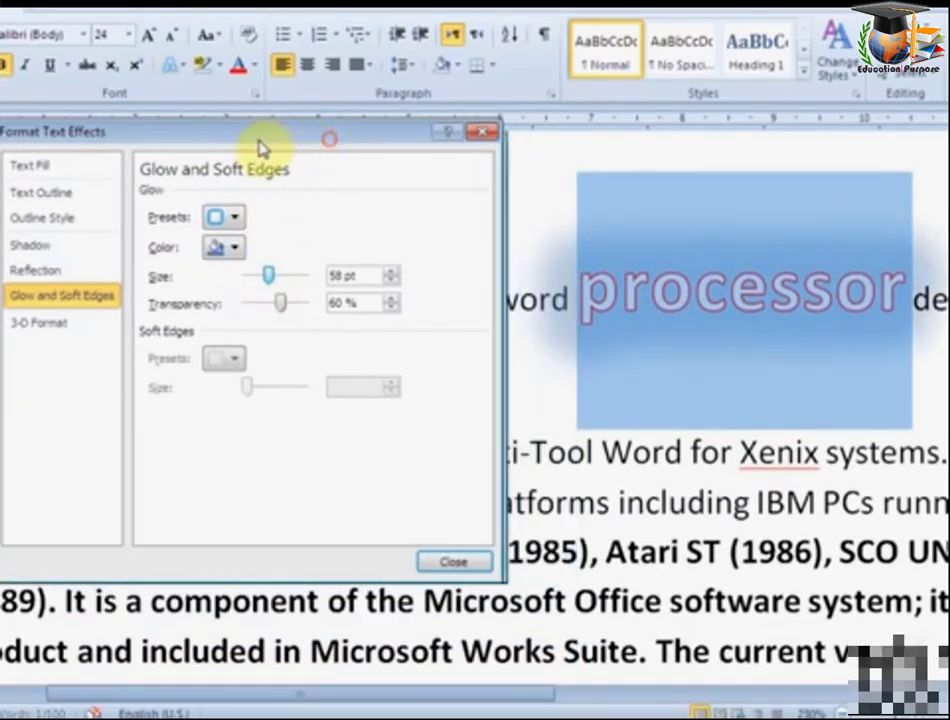
mouse_move(270, 280)
mouse_down()
mouse_move(250, 284)
mouse_move(263, 314)
mouse_move(241, 316)
mouse_move(301, 314)
mouse_move(263, 313)
mouse_move(248, 258)
mouse_up()
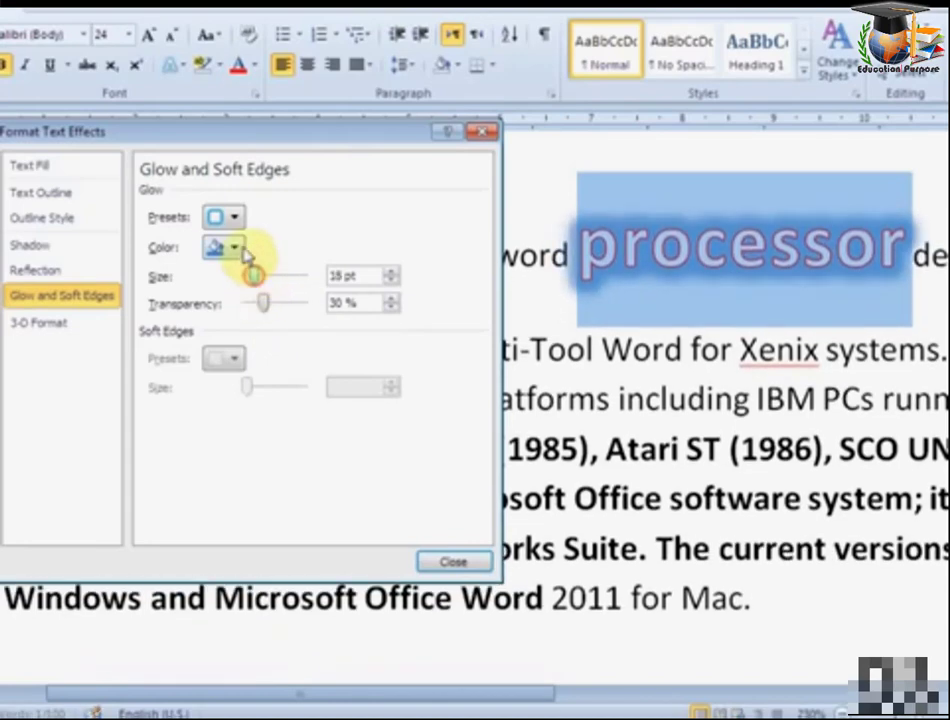
click(243, 250)
click(325, 345)
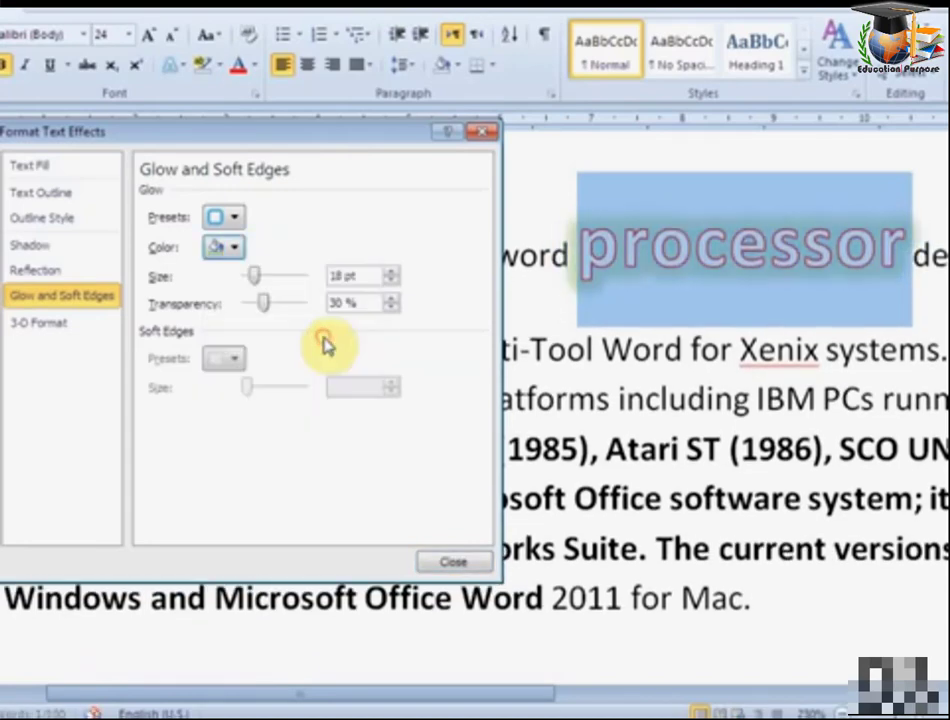
click(235, 248)
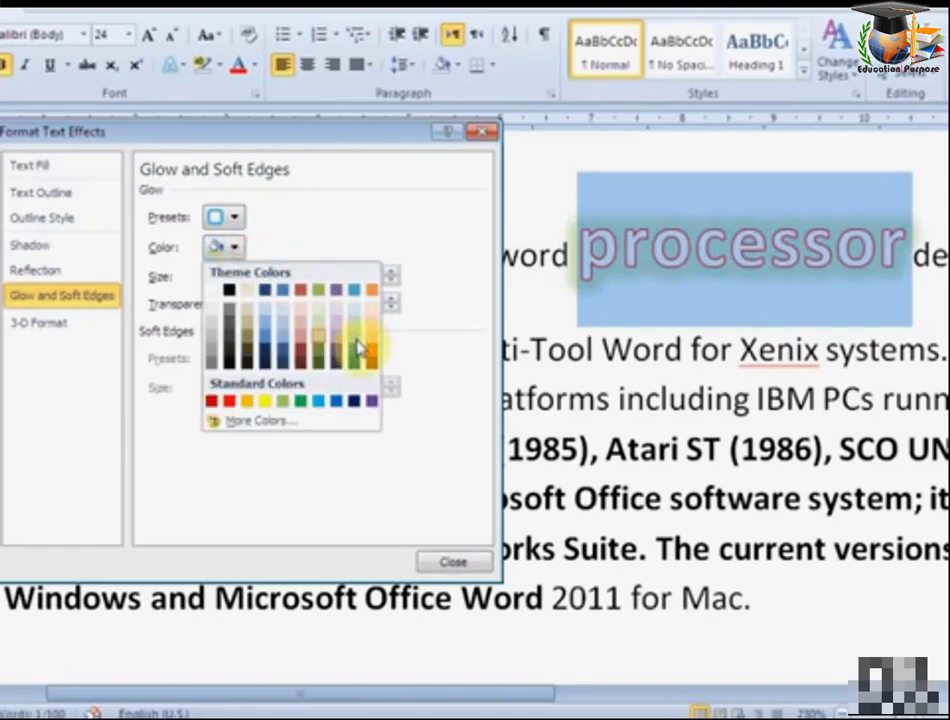
click(226, 402)
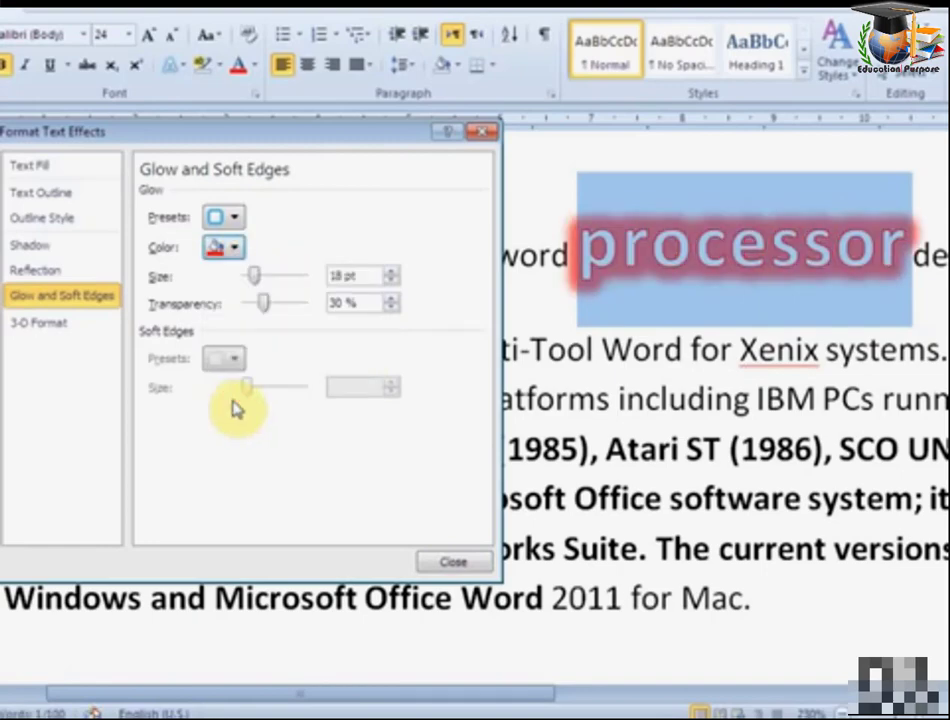
mouse_move(266, 306)
mouse_down()
mouse_move(246, 306)
mouse_move(277, 311)
mouse_move(265, 282)
mouse_move(281, 288)
mouse_up()
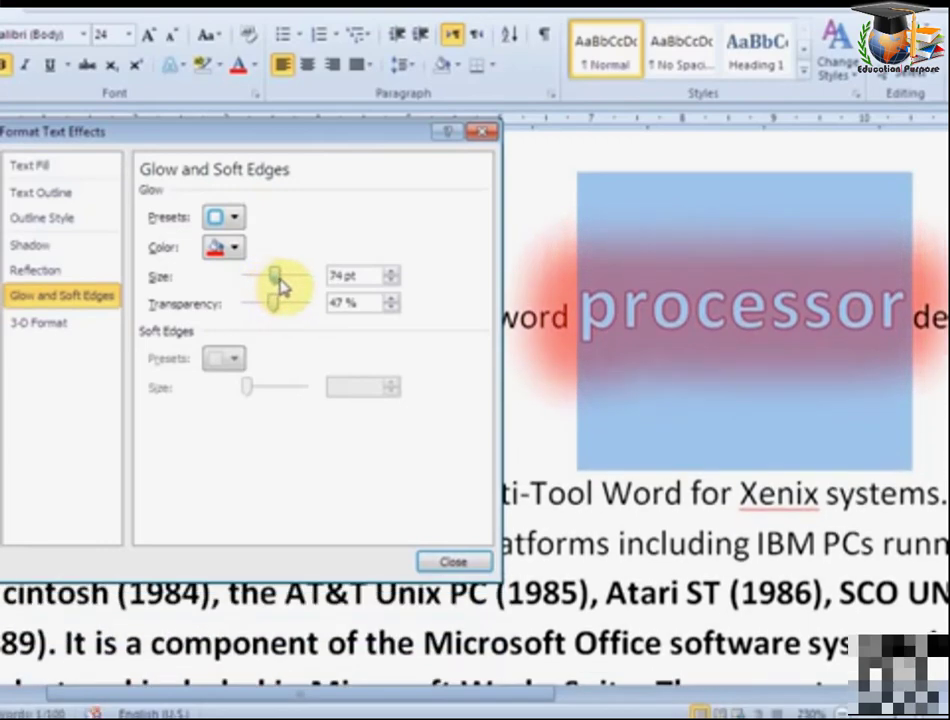
click(455, 562)
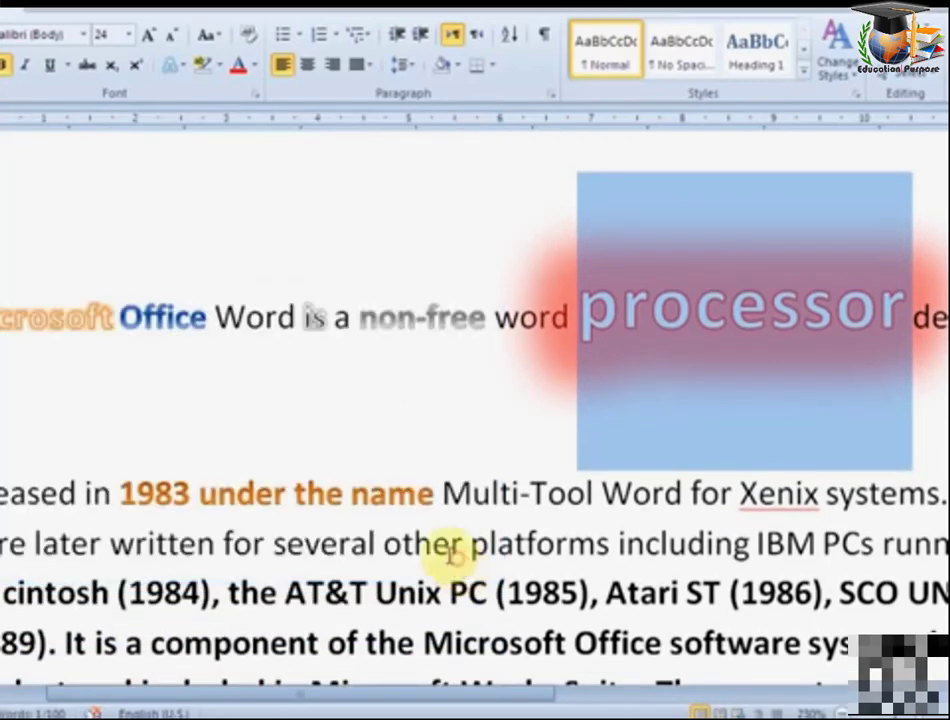
- Select 'processor', apply No Glow from Text Effects, and reopen the Text Effects gallery
click(651, 394)
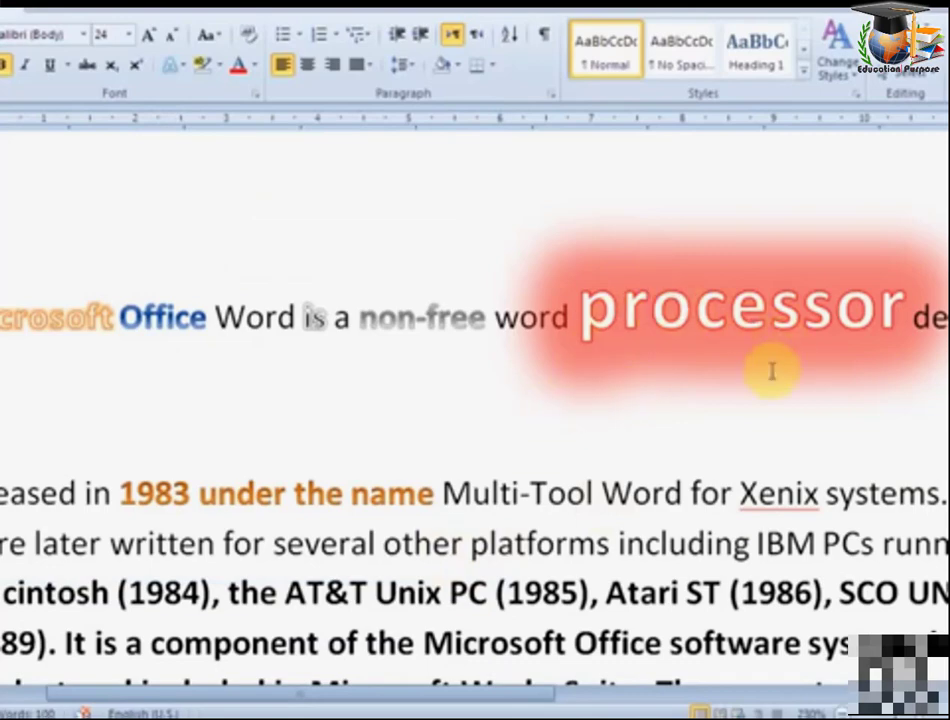
drag(905, 330, 588, 333)
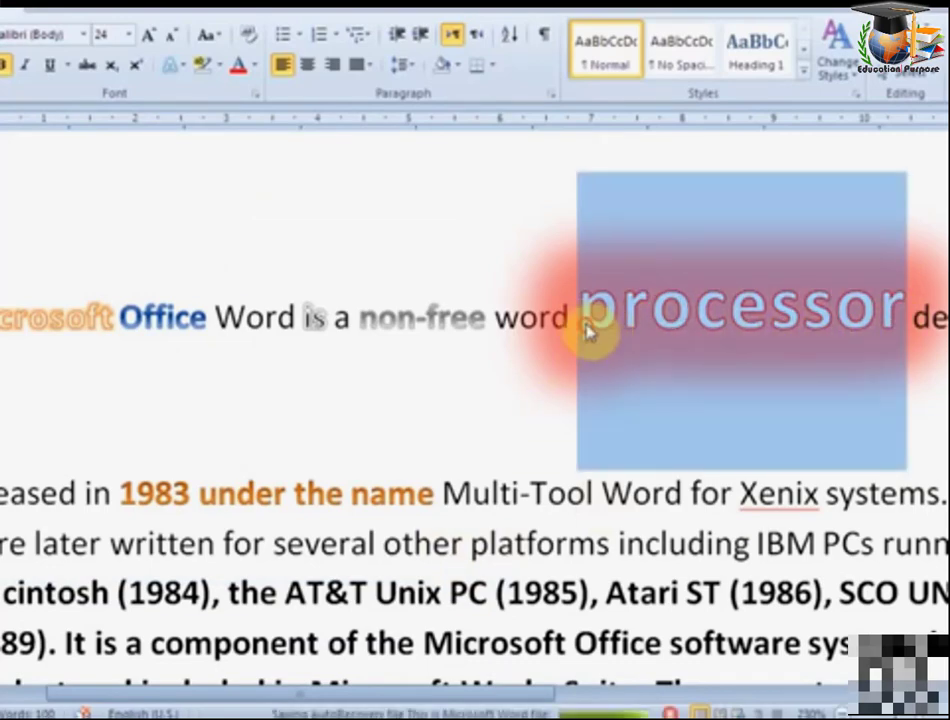
click(176, 66)
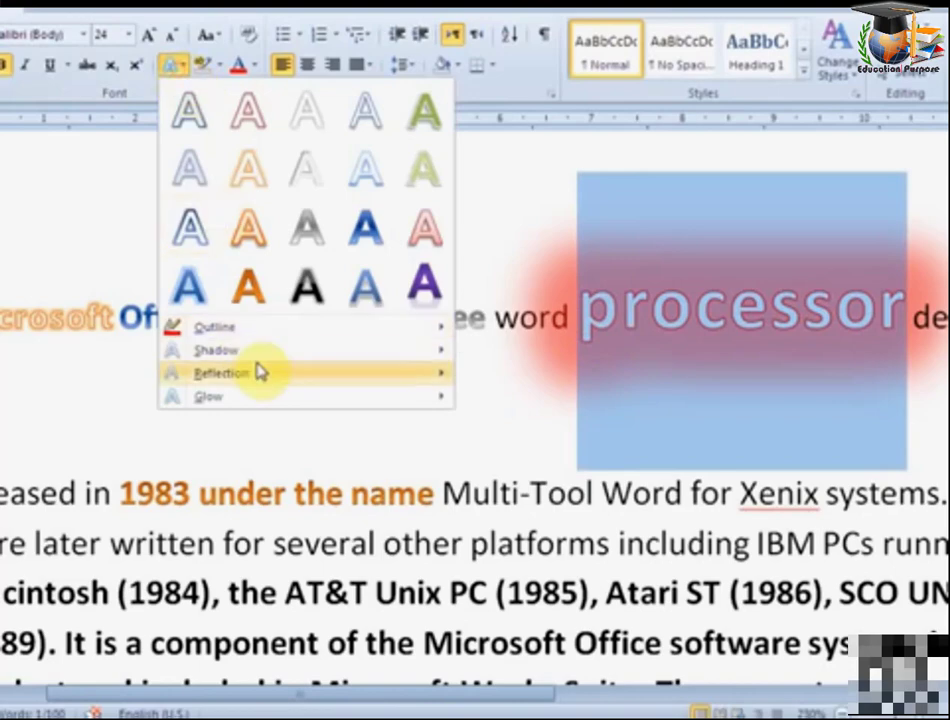
mouse_move(210, 396)
click(481, 421)
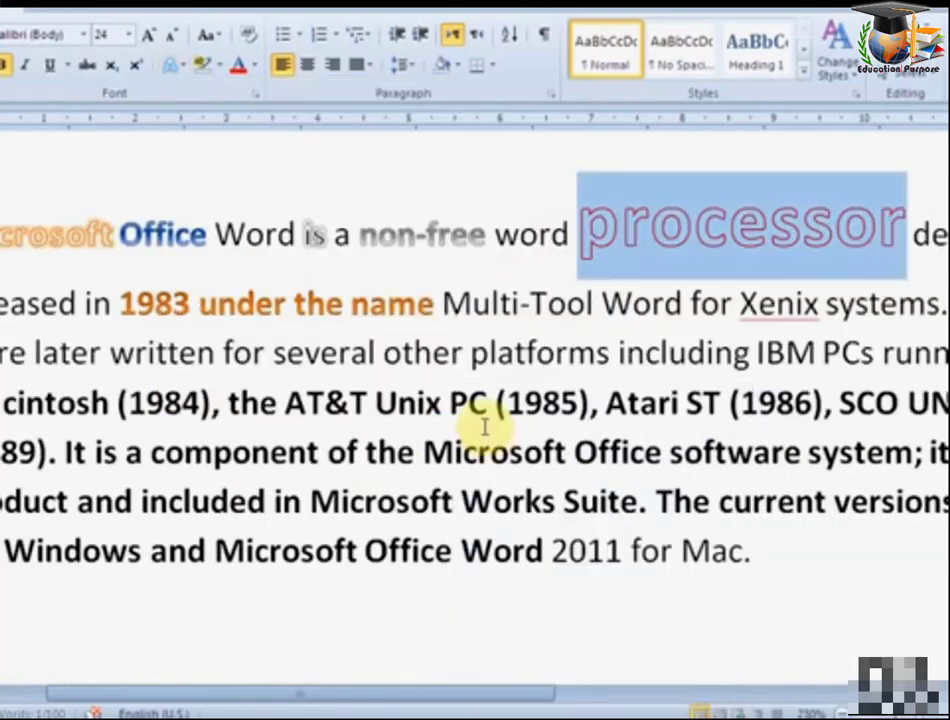
click(615, 352)
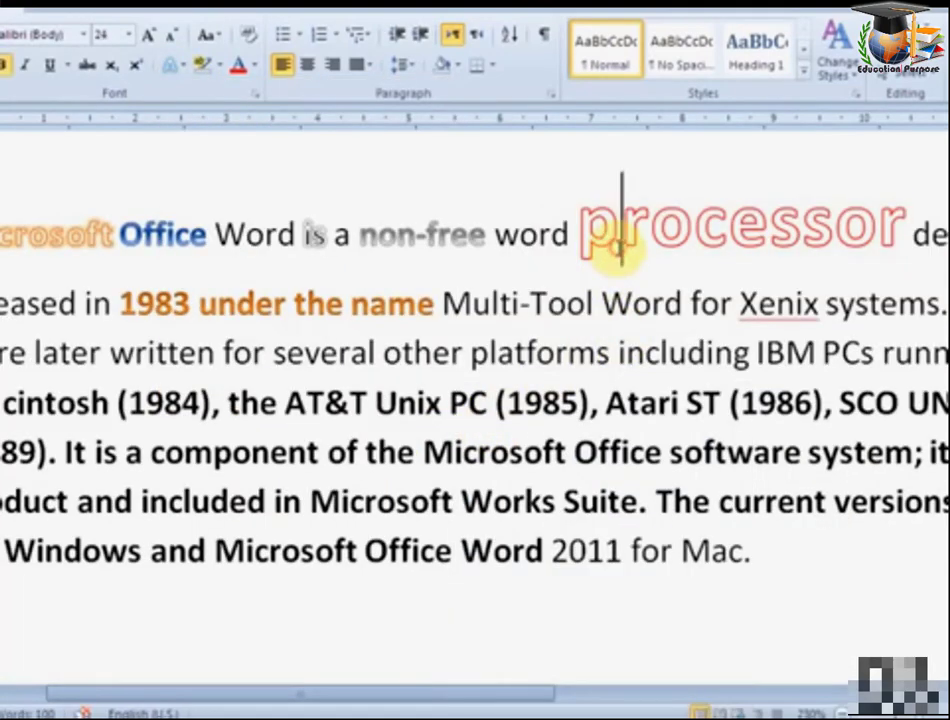
click(180, 68)
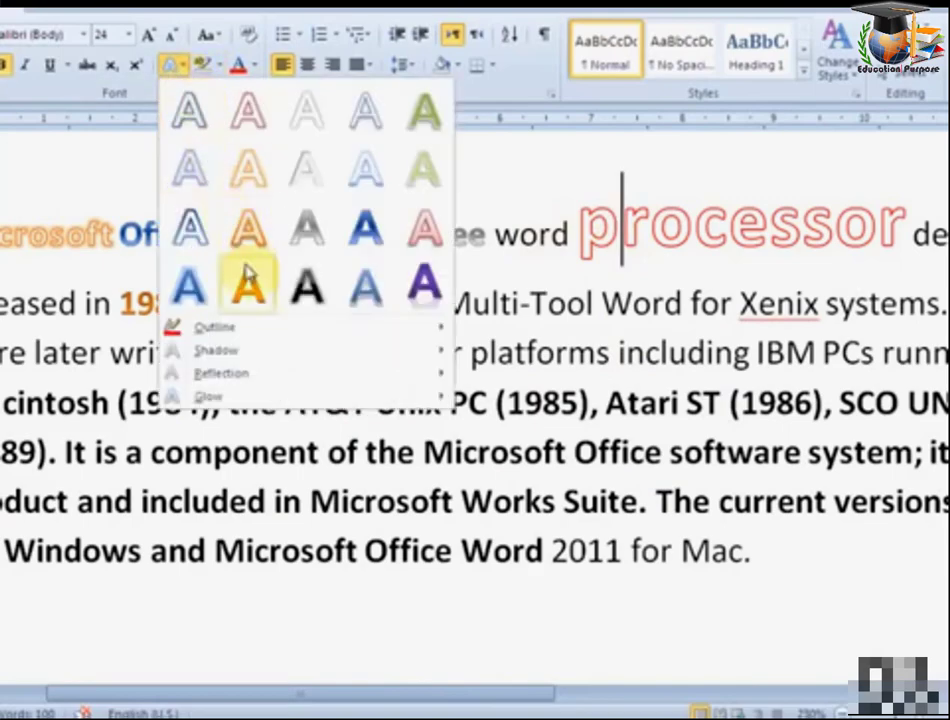